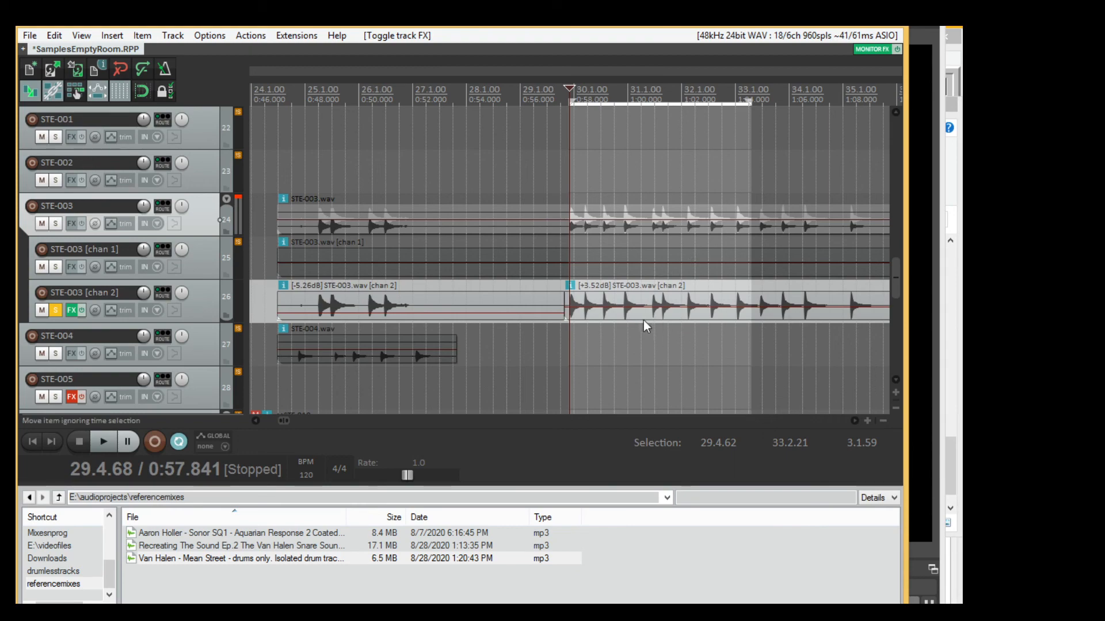
{"action": "scroll", "coordinate": [611, 365], "scroll_direction": "up", "scroll_amount": 8}
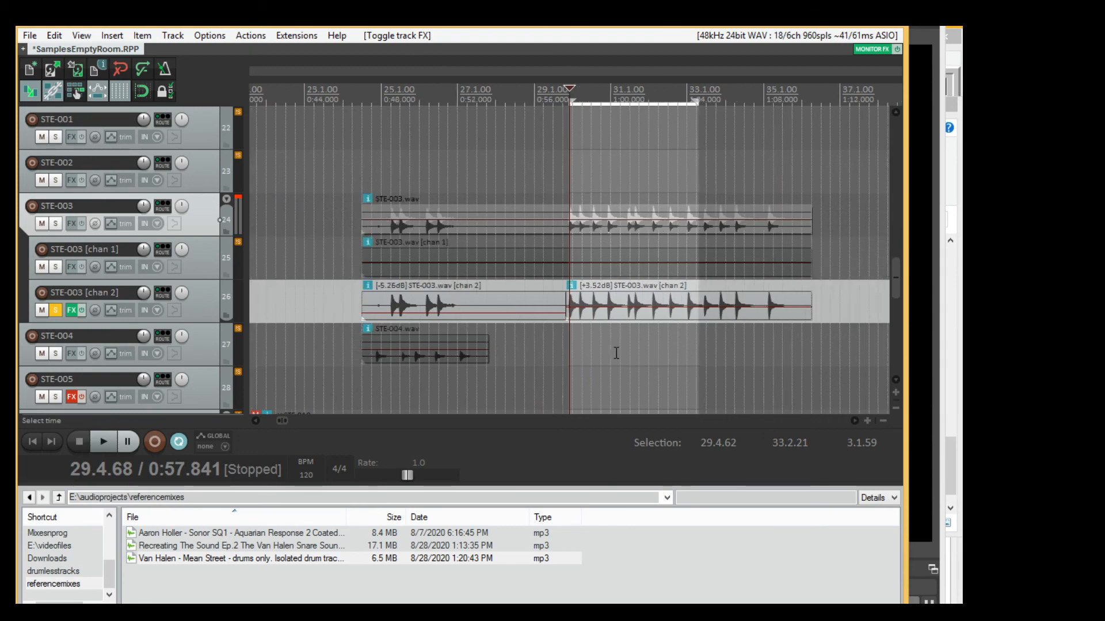
{"action": "scroll", "coordinate": [611, 345], "scroll_direction": "down", "scroll_amount": 4}
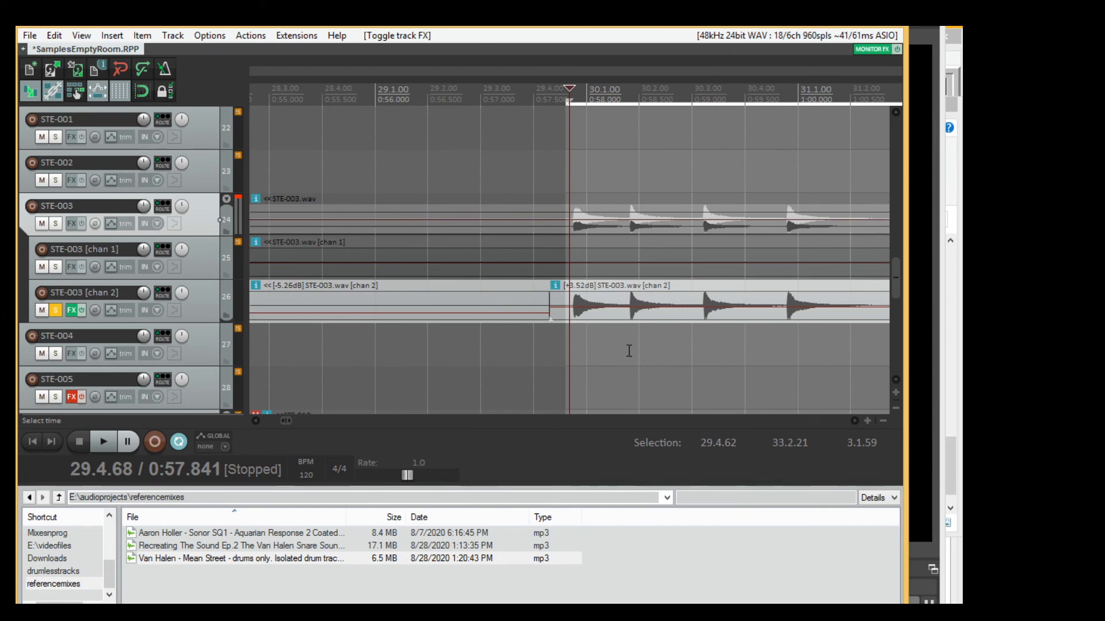
{"action": "scroll", "coordinate": [647, 312], "scroll_direction": "down", "scroll_amount": 3}
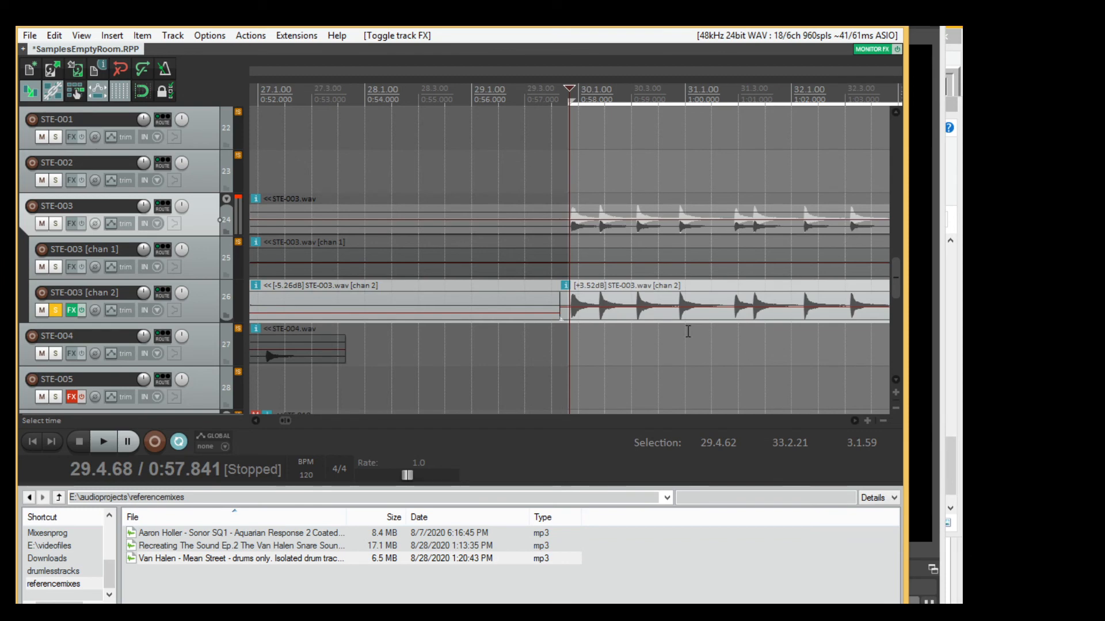
{"action": "scroll", "coordinate": [691, 332], "scroll_direction": "up", "scroll_amount": 2}
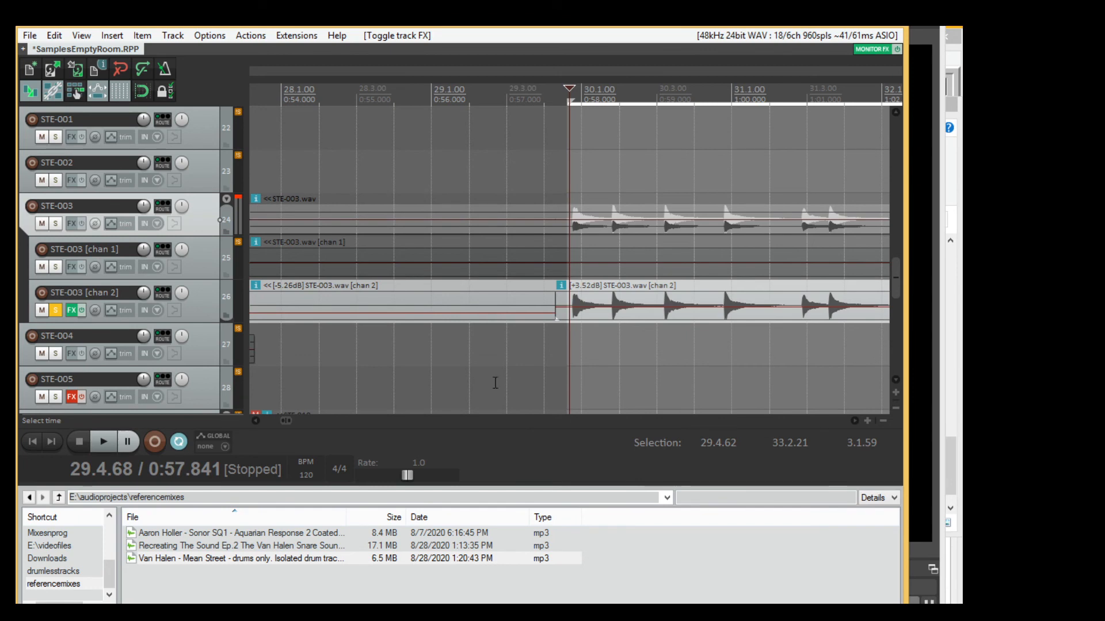
{"action": "scroll", "coordinate": [605, 337], "scroll_direction": "up", "scroll_amount": 5}
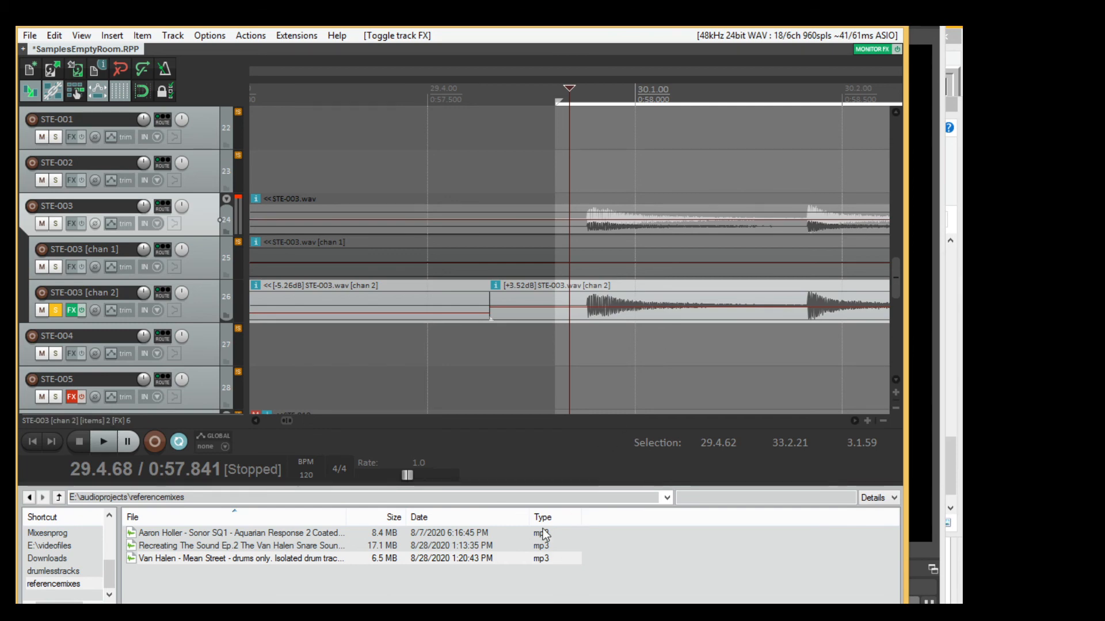
{"action": "scroll", "coordinate": [618, 389], "scroll_direction": "down", "scroll_amount": 2}
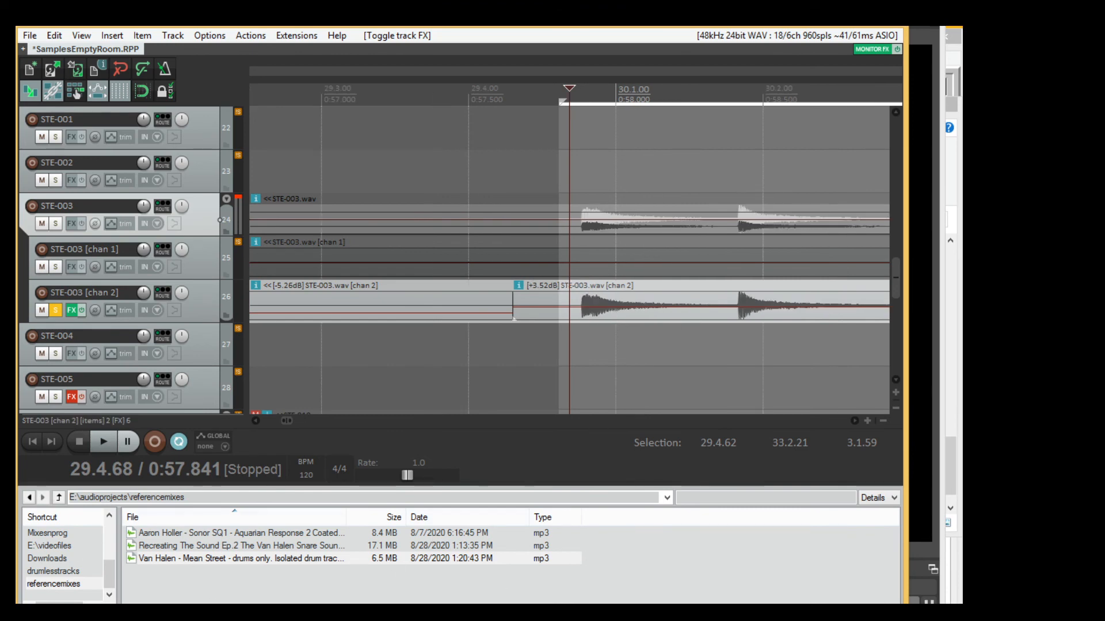
Show the mixer and play the selected time range with the STE-003 [chan 2] effects chain bypassed.
{"action": "left_click", "coordinate": [138, 608]}
{"action": "scroll", "coordinate": [639, 256], "scroll_direction": "down", "scroll_amount": 3}
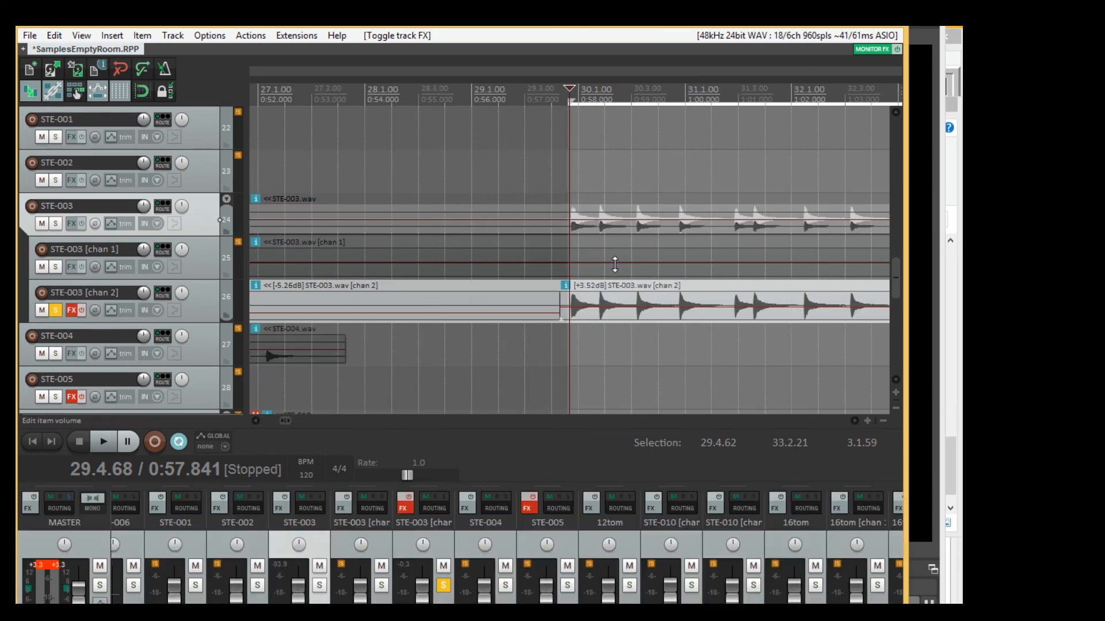
{"action": "key", "text": "space"}
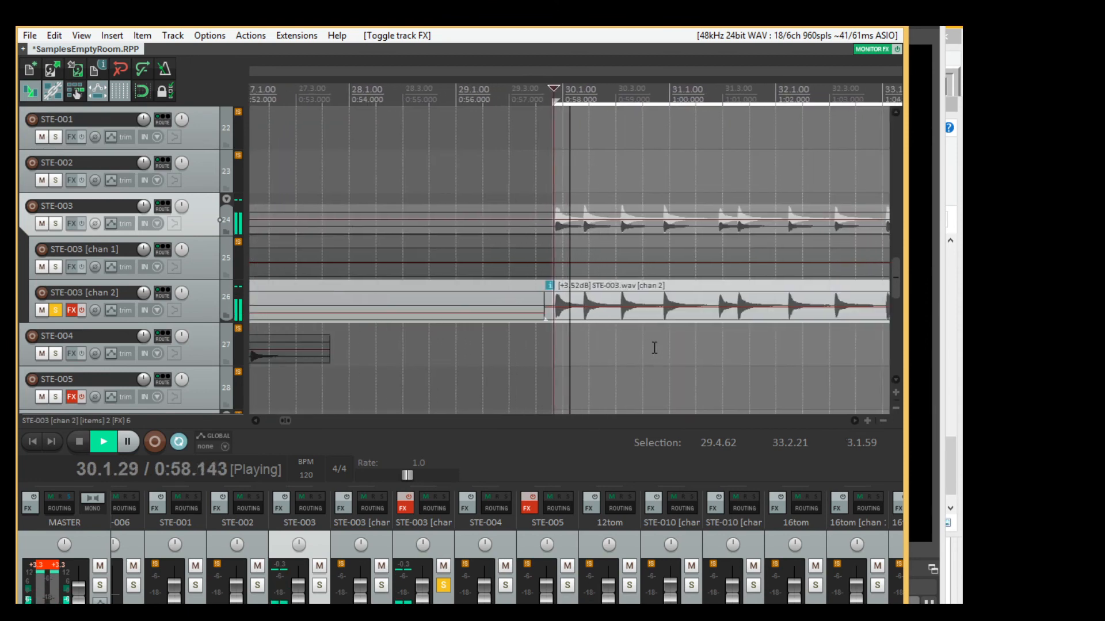
{"action": "key", "text": "space"}
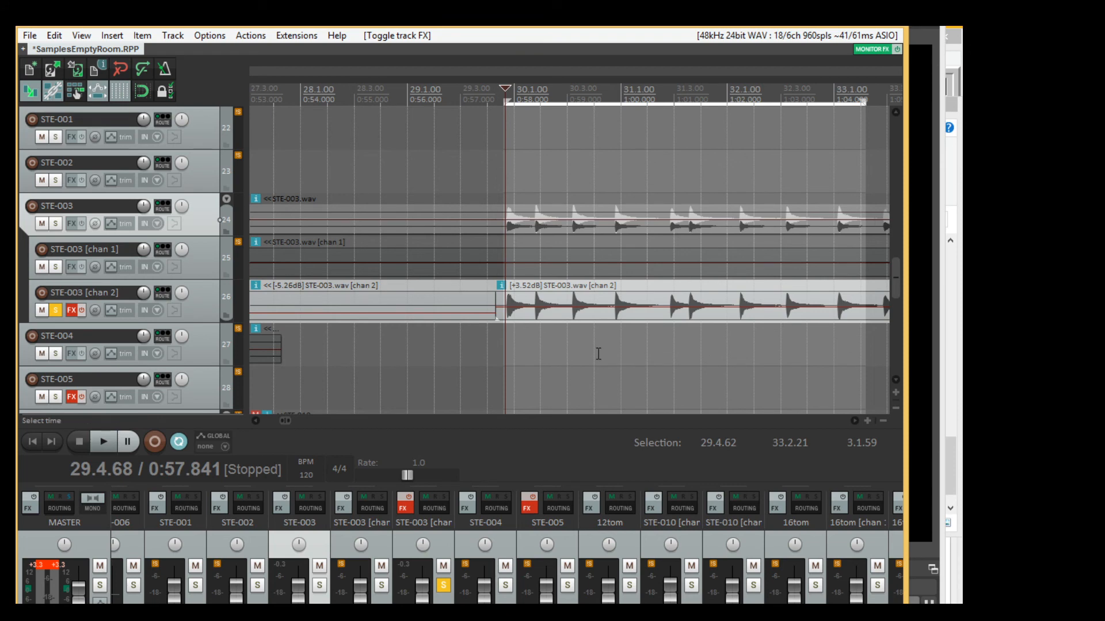
Turn the STE-003 [chan 2] effects chain back on, with only MAutoPitch enabled and its settings open.
{"action": "scroll", "coordinate": [655, 327], "scroll_direction": "right", "scroll_amount": 3}
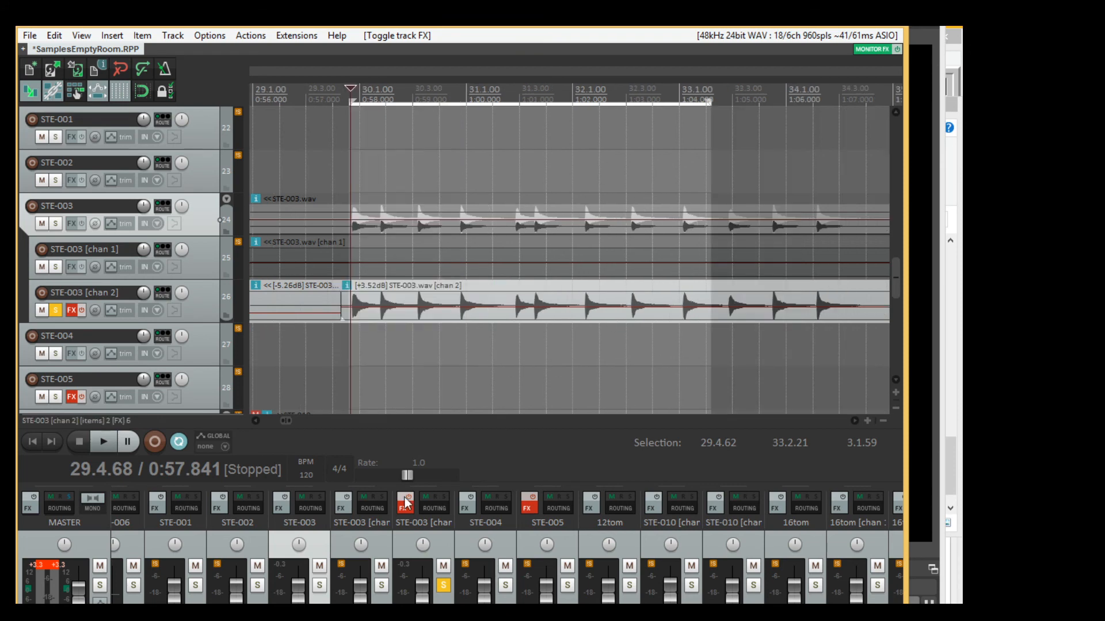
{"action": "left_click", "coordinate": [407, 498]}
{"action": "left_click", "coordinate": [410, 510]}
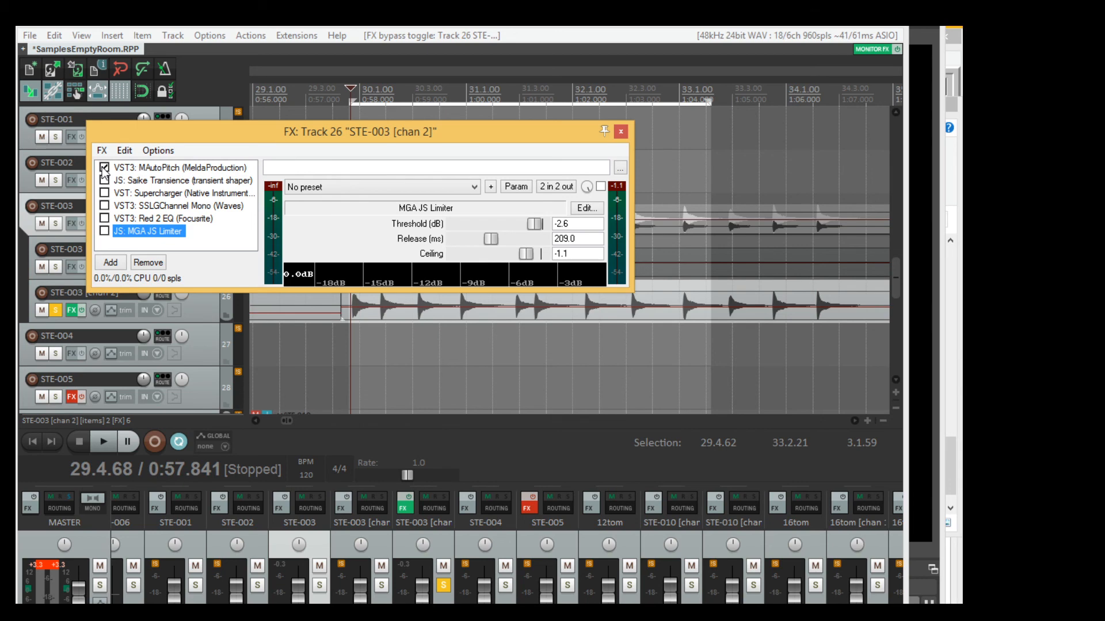
{"action": "left_click", "coordinate": [221, 169]}
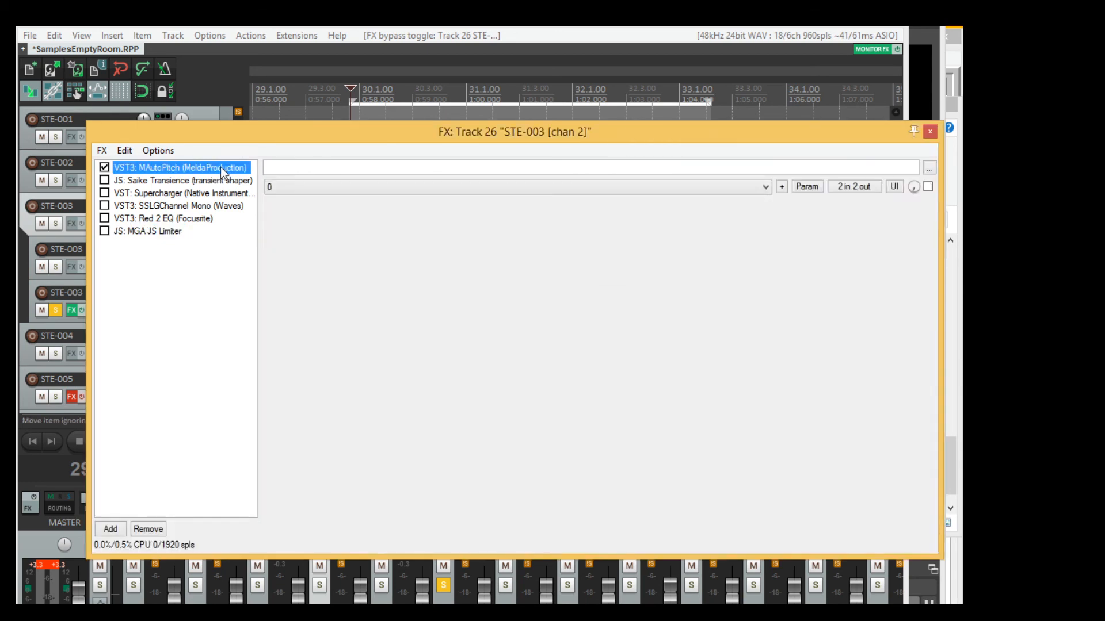
Compare the looping hits with MAutoPitch bypassed and enabled, leaving it enabled.
{"action": "left_click", "coordinate": [98, 609]}
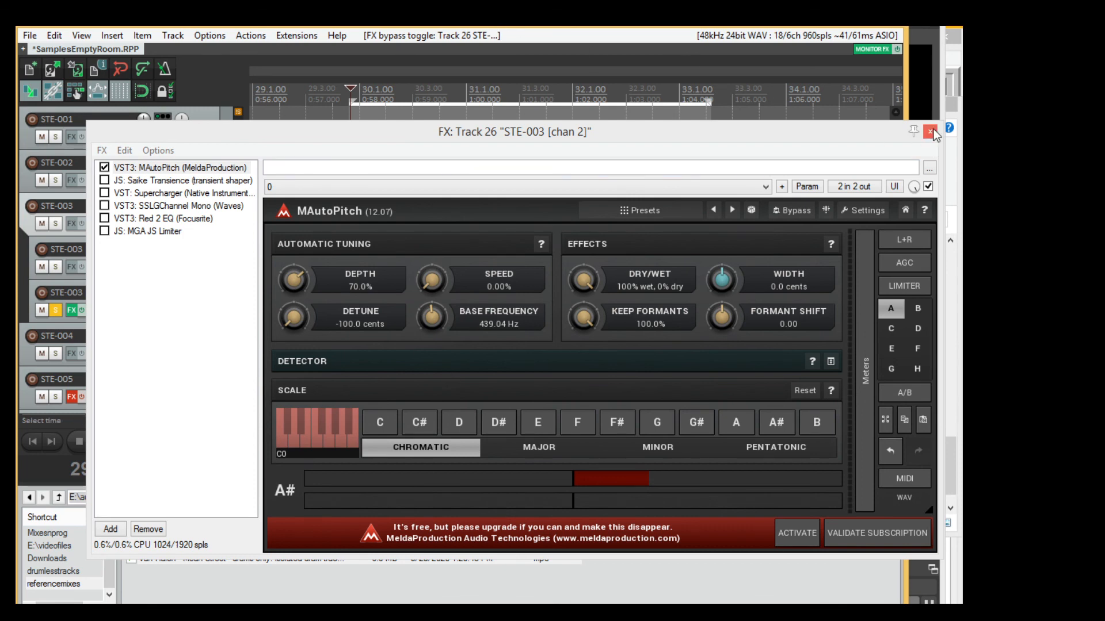
{"action": "left_click_drag", "start_coordinate": [753, 129], "coordinate": [708, 150]}
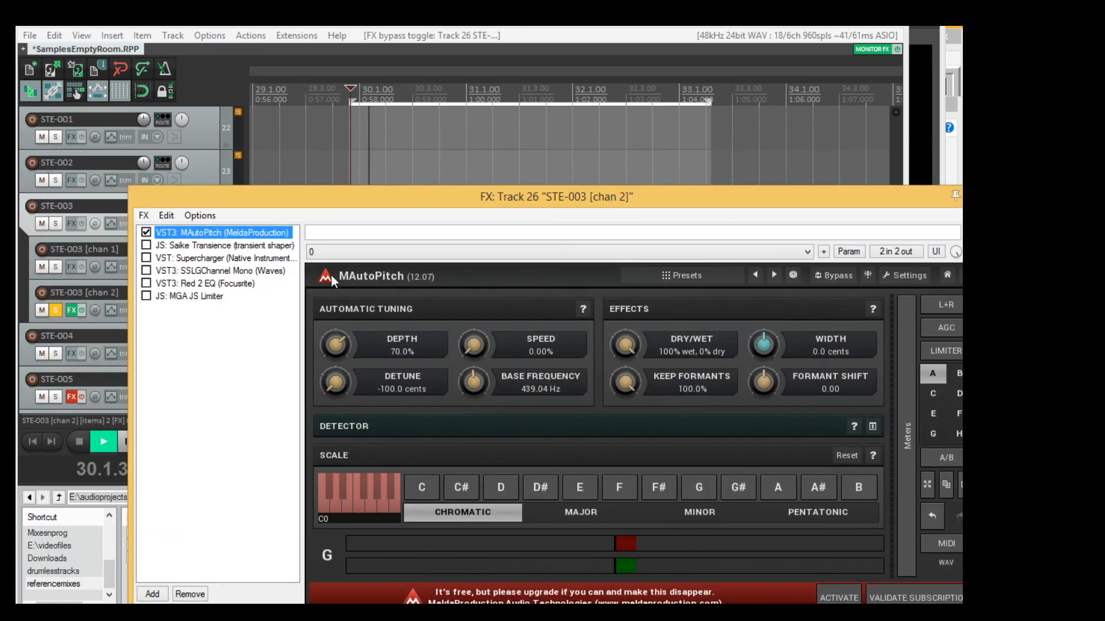
{"action": "left_click", "coordinate": [146, 233]}
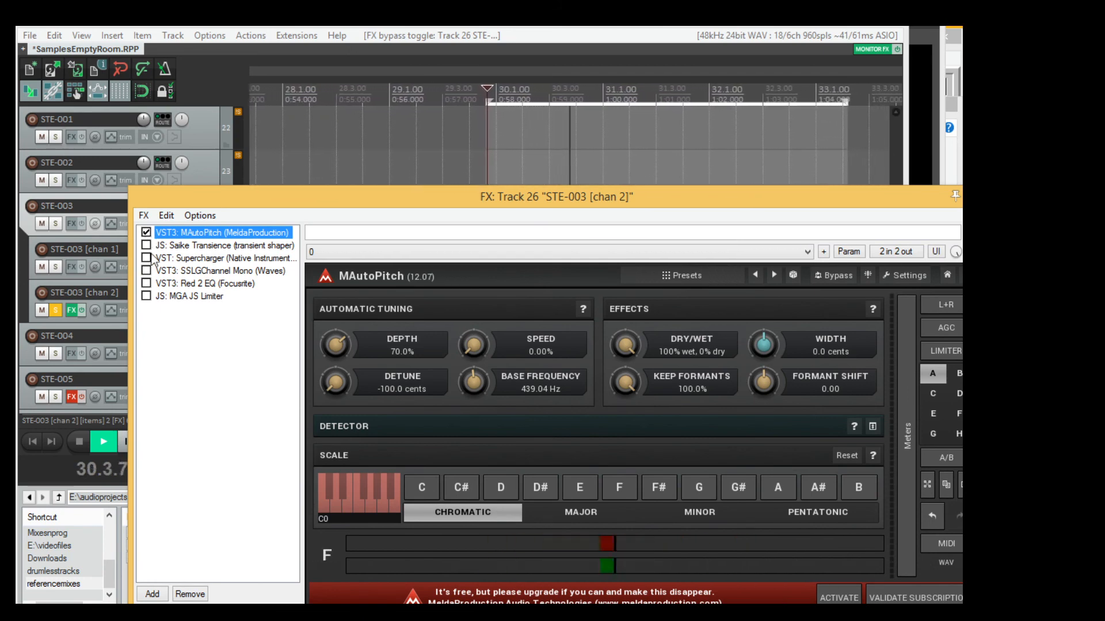
Open the Saike Transience transient shaper and compare the loop with and without it, leaving it enabled.
{"action": "left_click", "coordinate": [206, 246]}
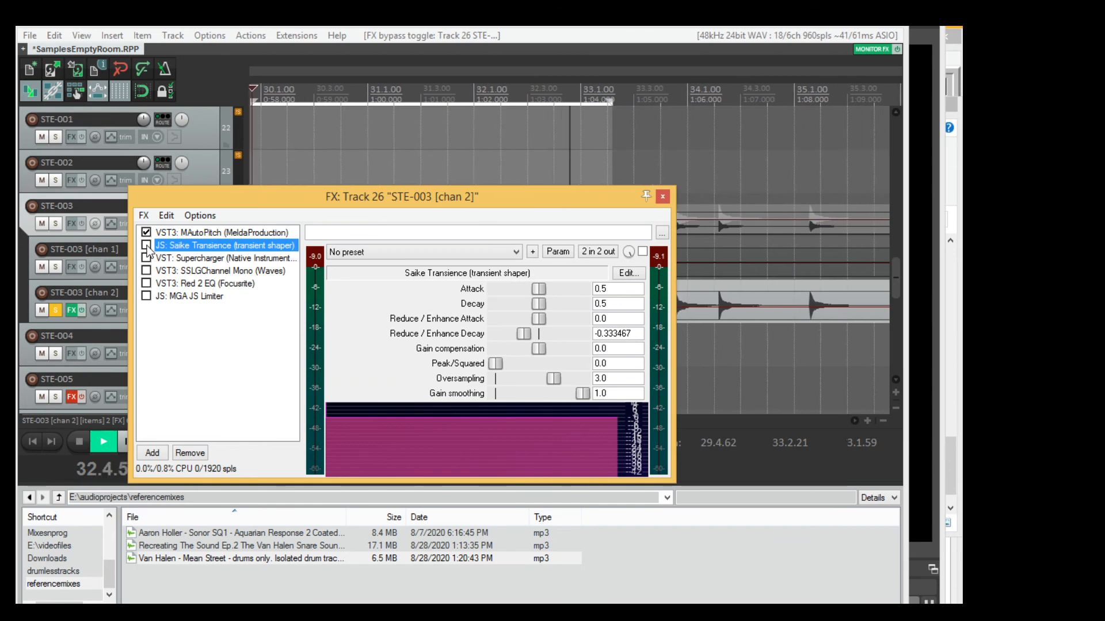
{"action": "left_click", "coordinate": [146, 245]}
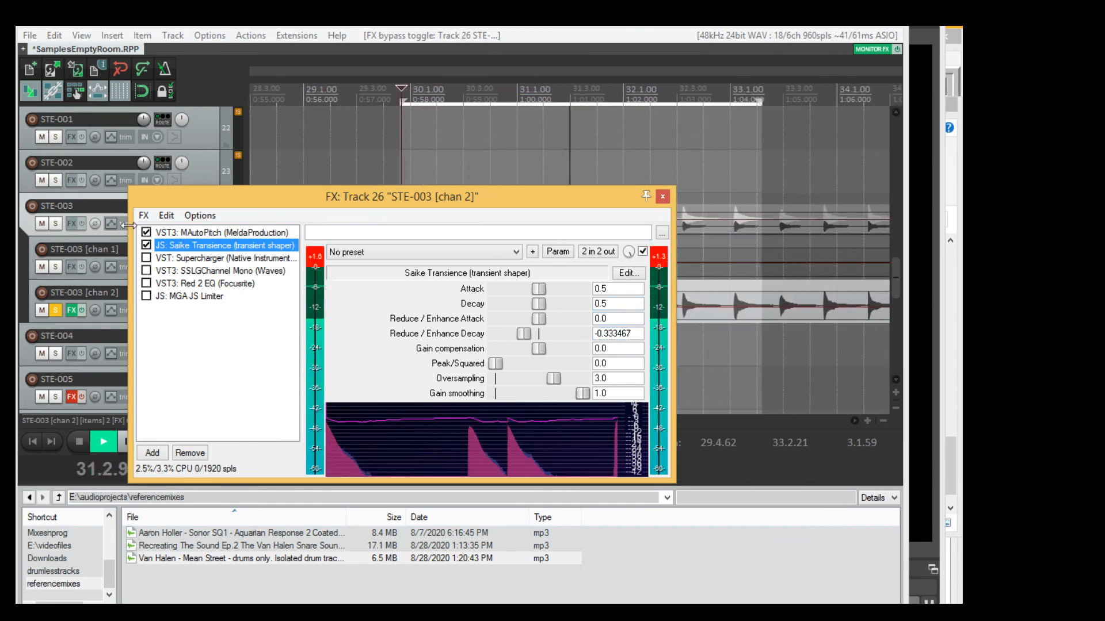
{"action": "left_click", "coordinate": [146, 245]}
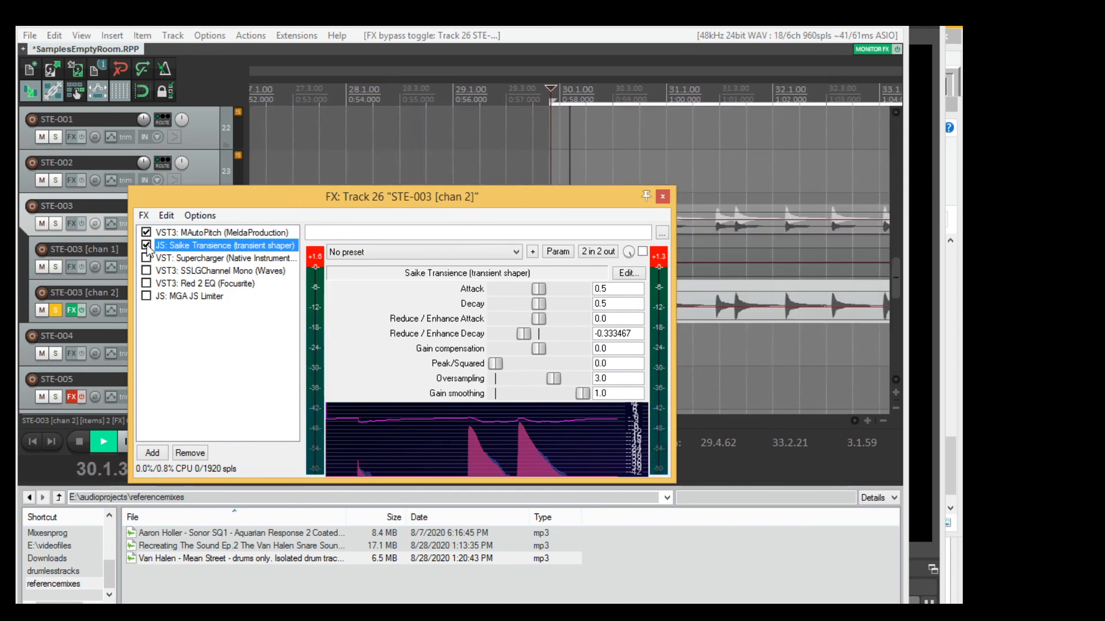
{"action": "left_click", "coordinate": [147, 245]}
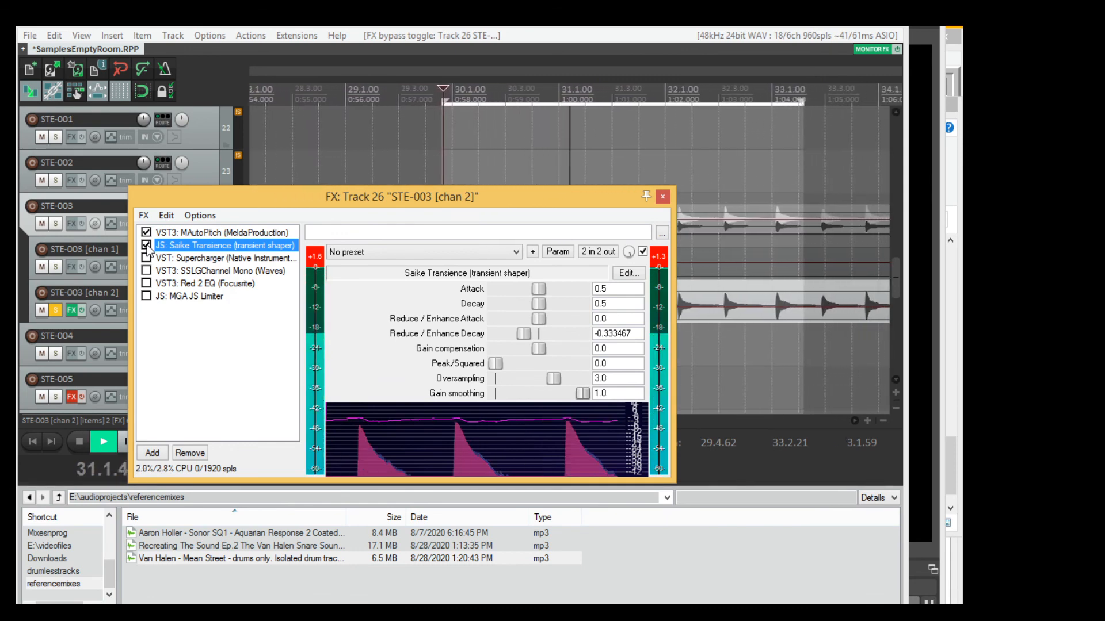
Set the transient shaper's Reduce / Enhance Decay to -0.5214 and its Gain compensation to -2.052.
{"action": "left_click", "coordinate": [525, 333]}
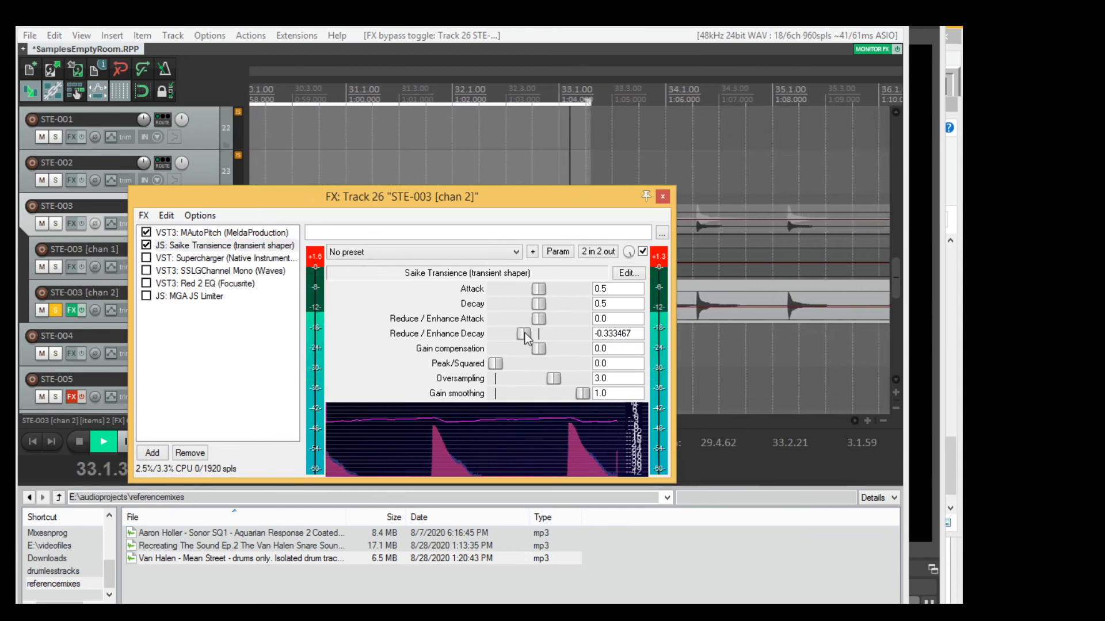
{"action": "mouse_move", "coordinate": [525, 333]}
{"action": "left_mouse_down"}
{"action": "mouse_move", "coordinate": [485, 336]}
{"action": "mouse_move", "coordinate": [518, 339]}
{"action": "left_mouse_up"}
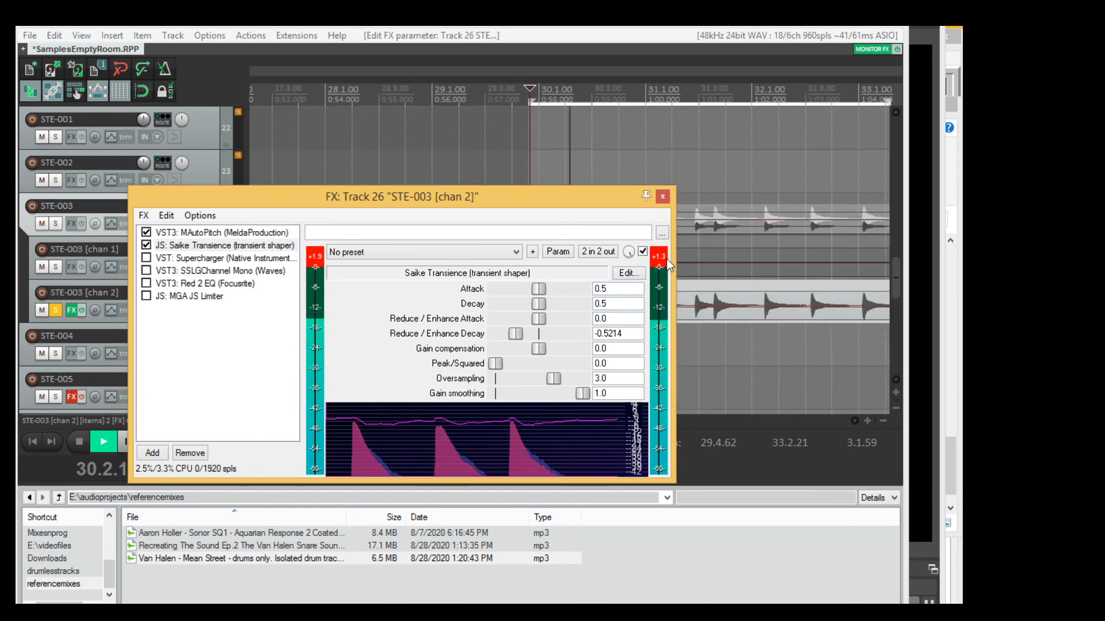
{"action": "left_click", "coordinate": [660, 259]}
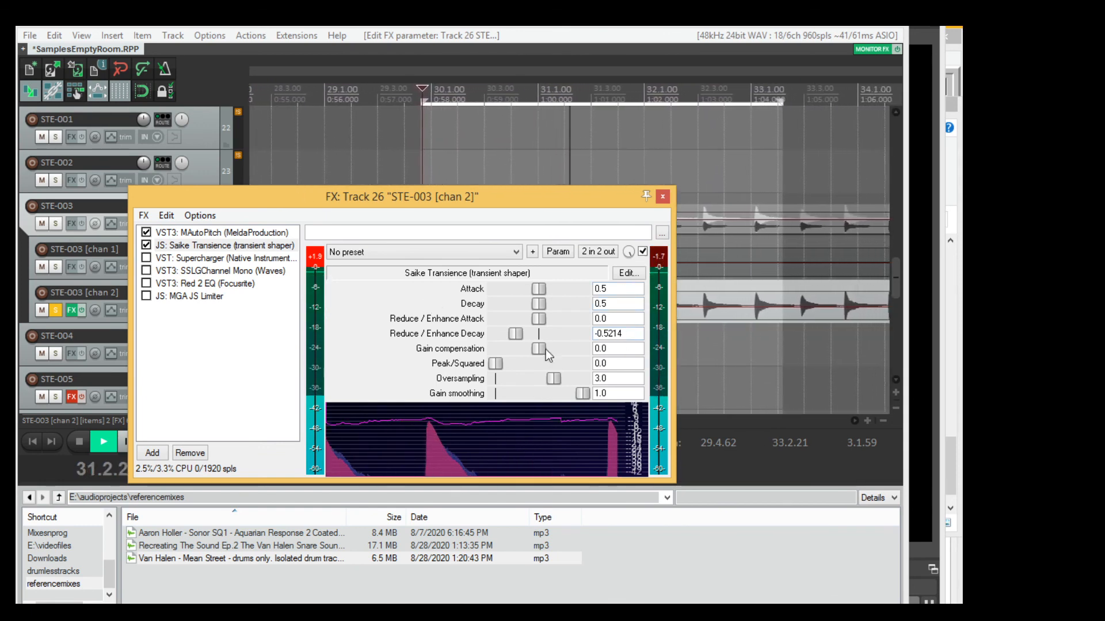
{"action": "left_click_drag", "start_coordinate": [540, 350], "coordinate": [536, 351]}
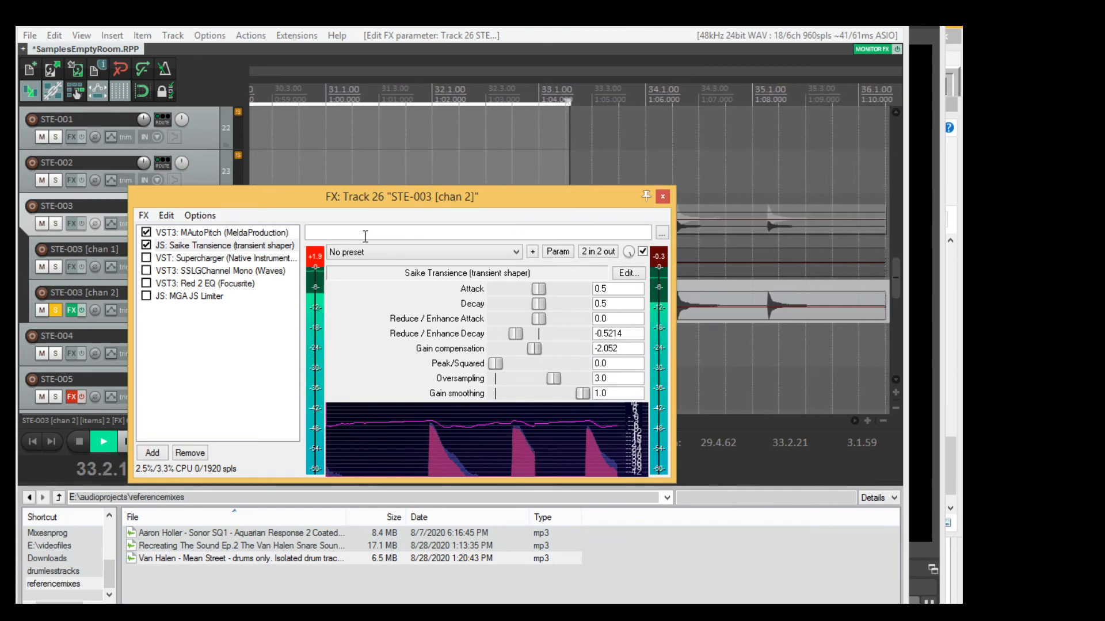
Review the MAutoPitch settings with the whole effects window in view, and return to the Saike Transience settings.
{"action": "left_click", "coordinate": [229, 233]}
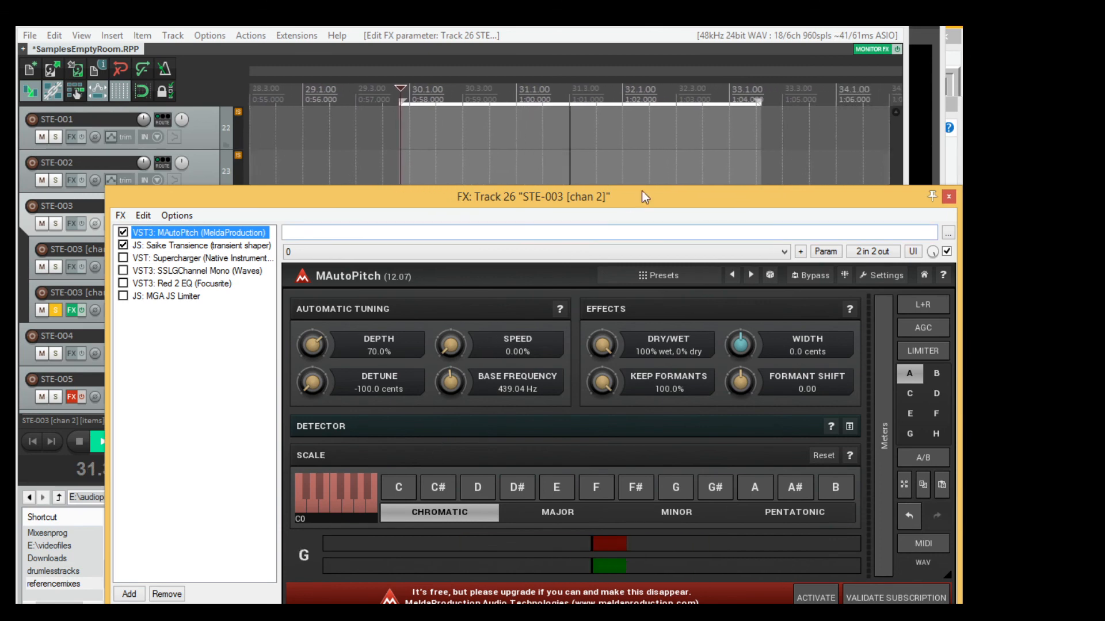
{"action": "left_click_drag", "start_coordinate": [471, 194], "coordinate": [396, 159]}
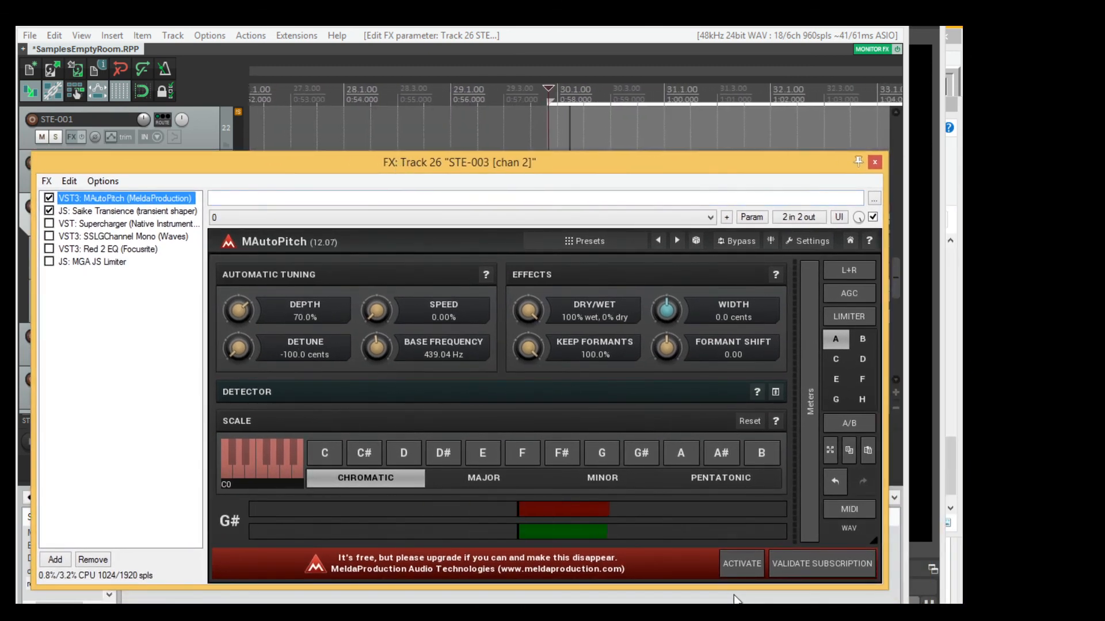
{"action": "left_click_drag", "start_coordinate": [387, 167], "coordinate": [426, 160]}
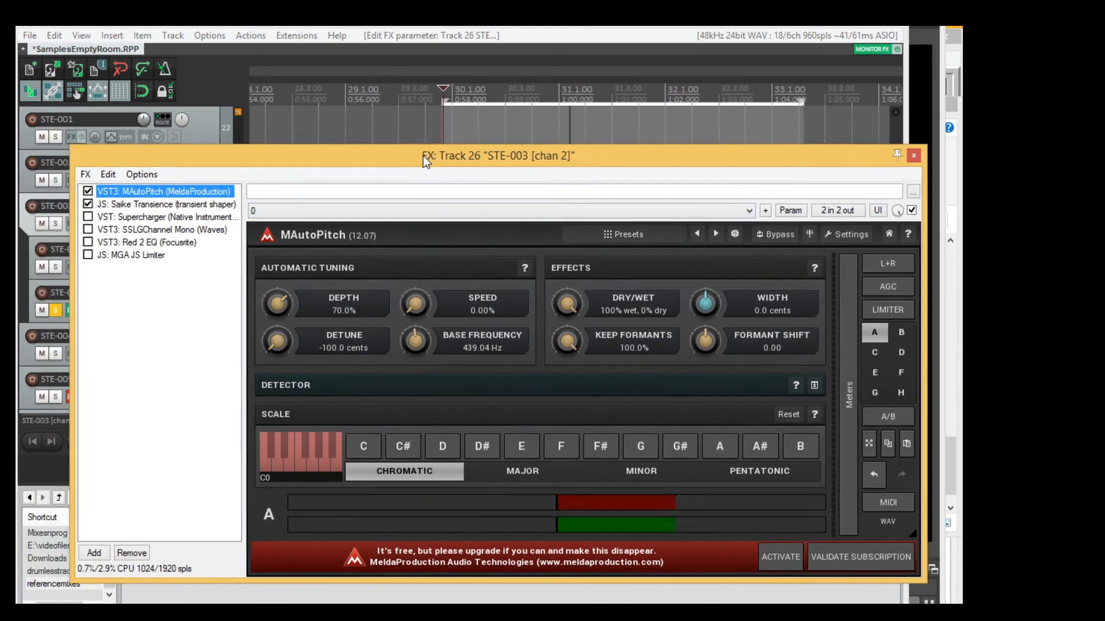
{"action": "left_click", "coordinate": [192, 205]}
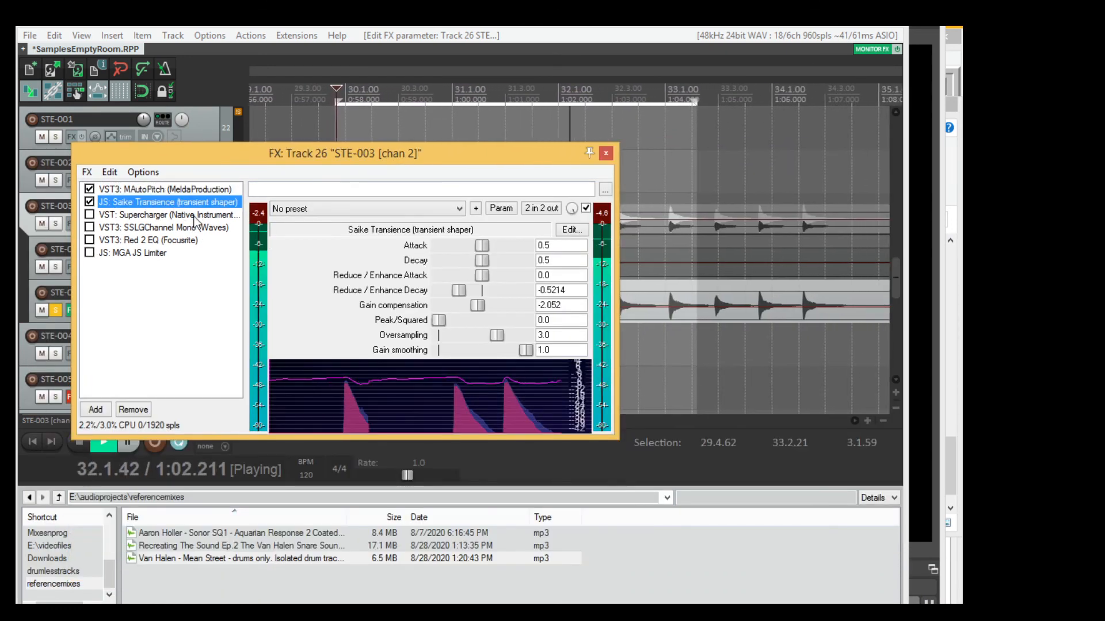
Open the Supercharger compressor and compare the loop with and without it, leaving it enabled.
{"action": "left_click", "coordinate": [191, 216]}
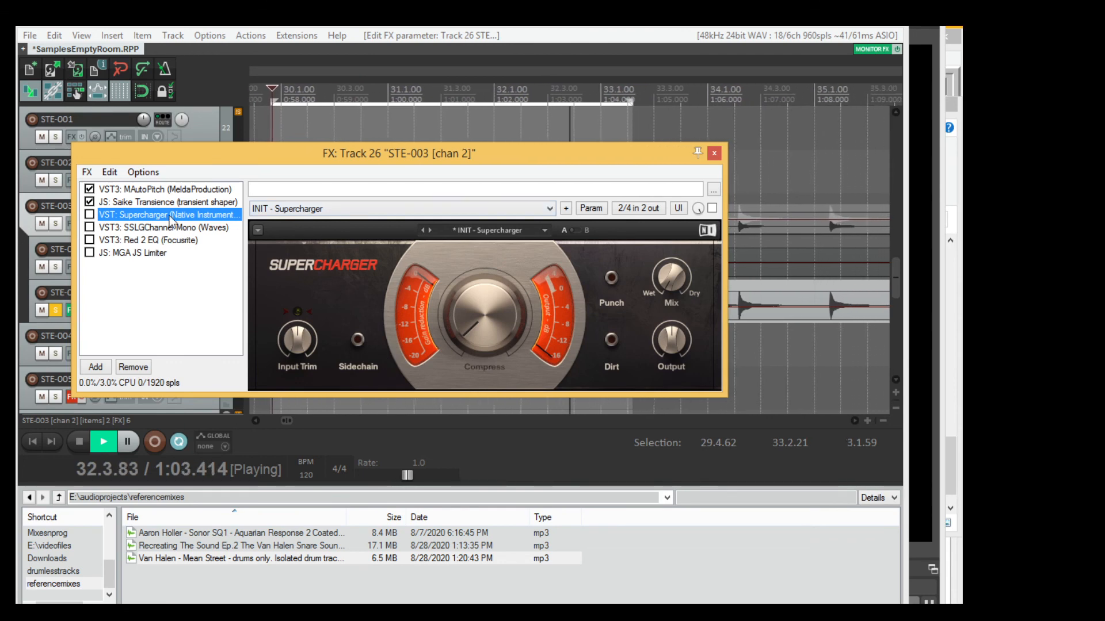
{"action": "left_click", "coordinate": [89, 215]}
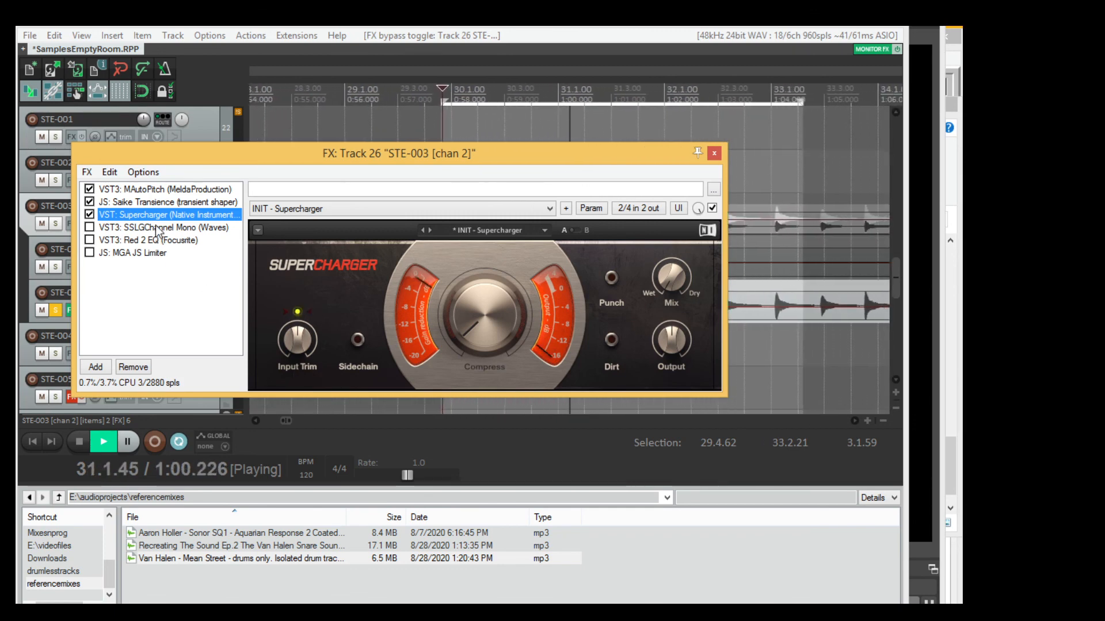
{"action": "left_click", "coordinate": [89, 215]}
{"action": "left_click", "coordinate": [90, 214]}
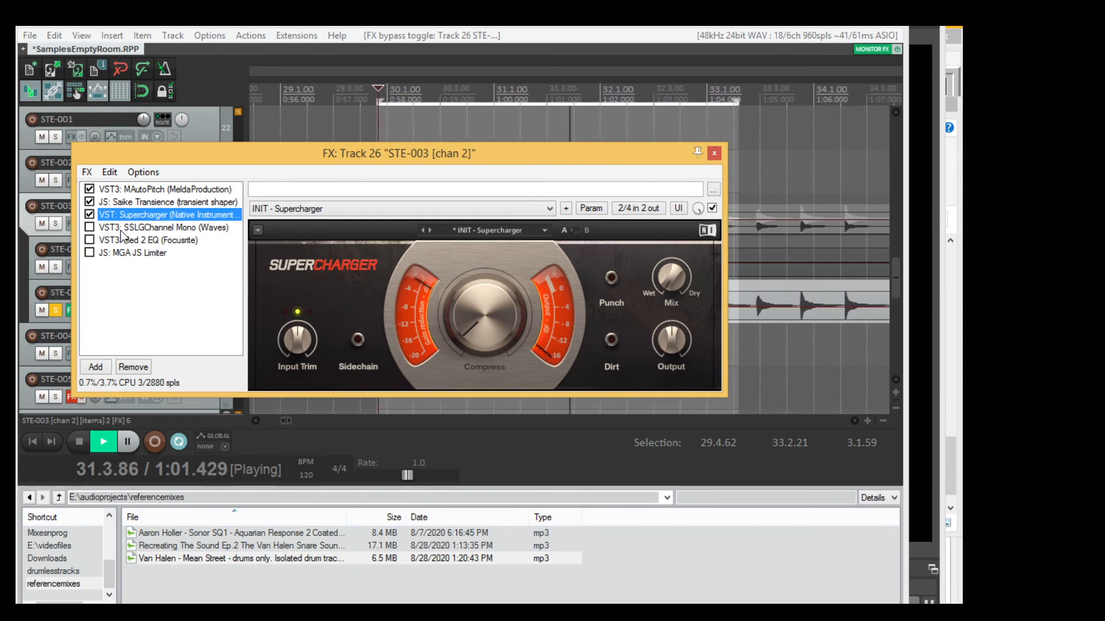
Open SSLGChannel Mono with its controls in view, slightly adjust the HMF gain, and enable the plug-in.
{"action": "left_click", "coordinate": [139, 228]}
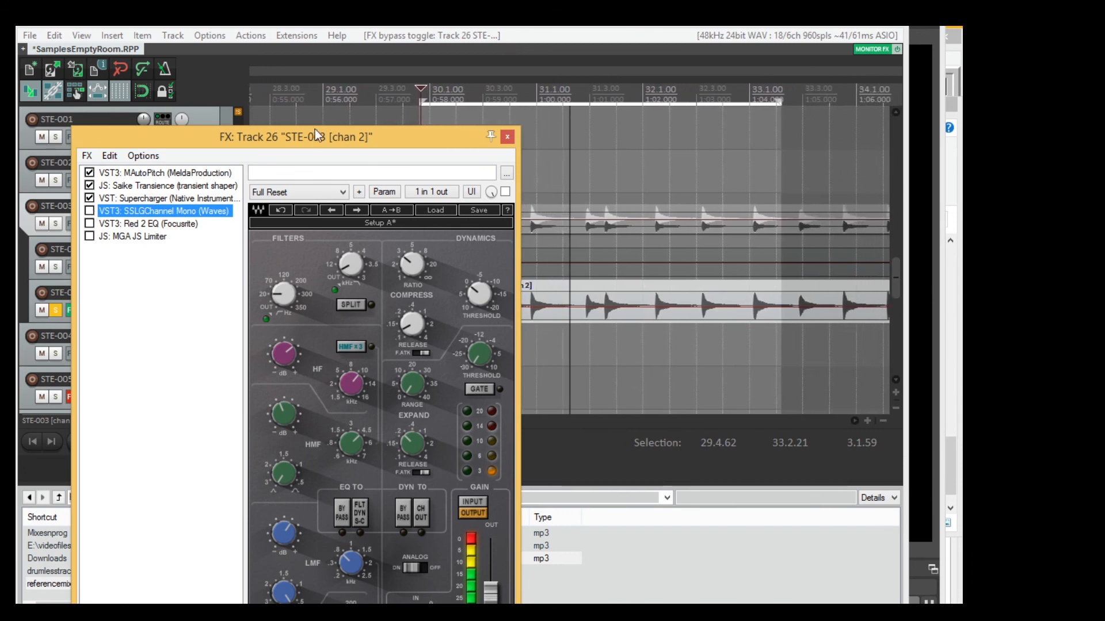
{"action": "left_click_drag", "start_coordinate": [340, 137], "coordinate": [413, 45]}
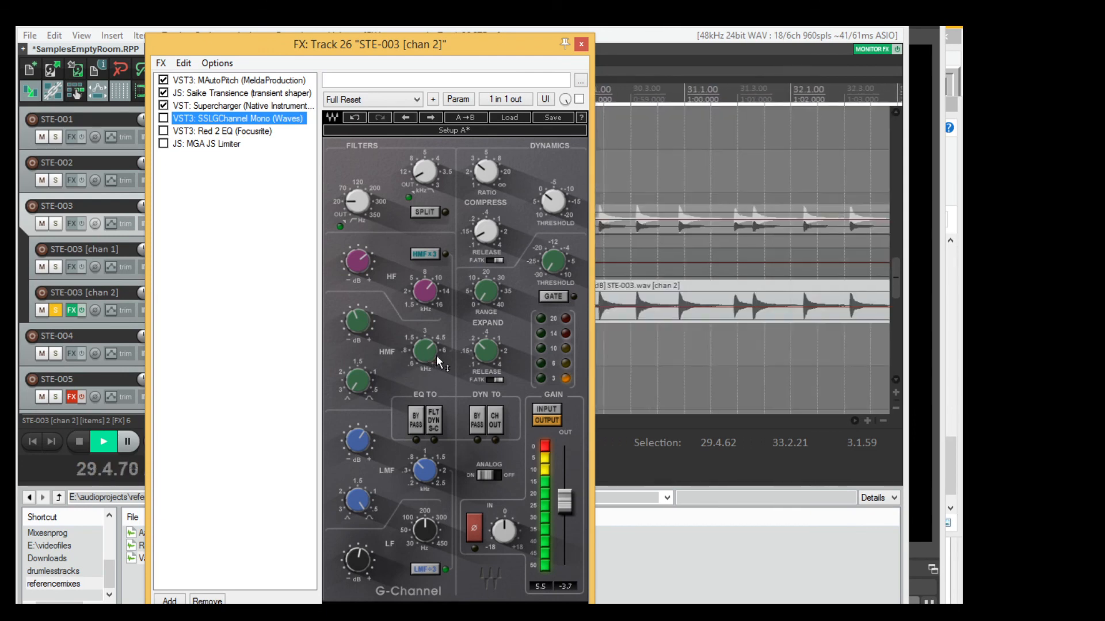
{"action": "mouse_move", "coordinate": [437, 361]}
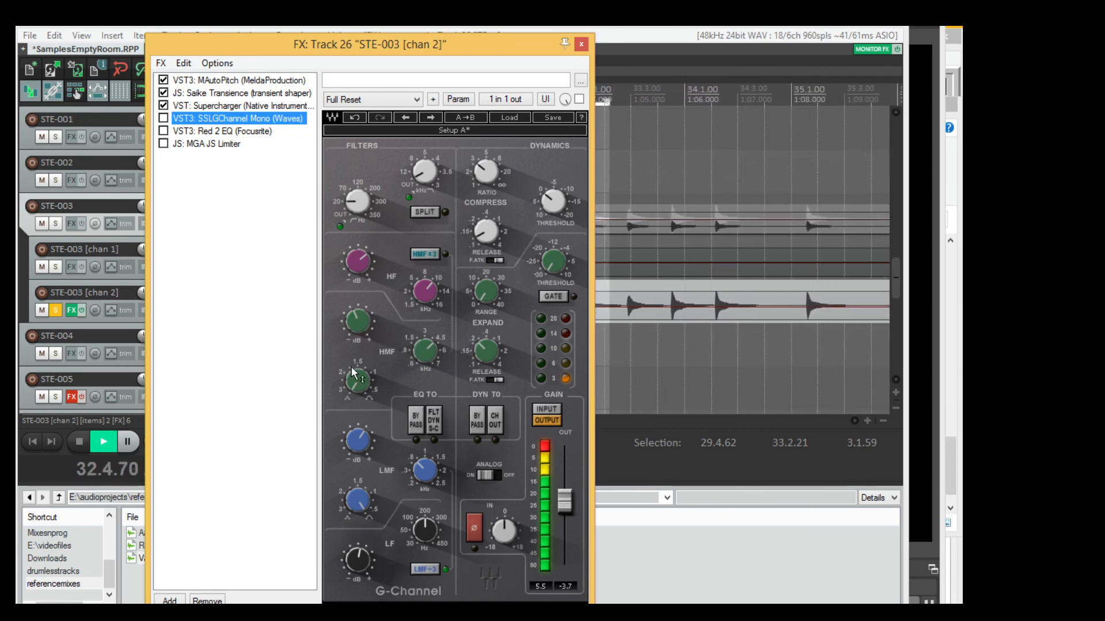
{"action": "left_click_drag", "start_coordinate": [357, 328], "coordinate": [357, 322]}
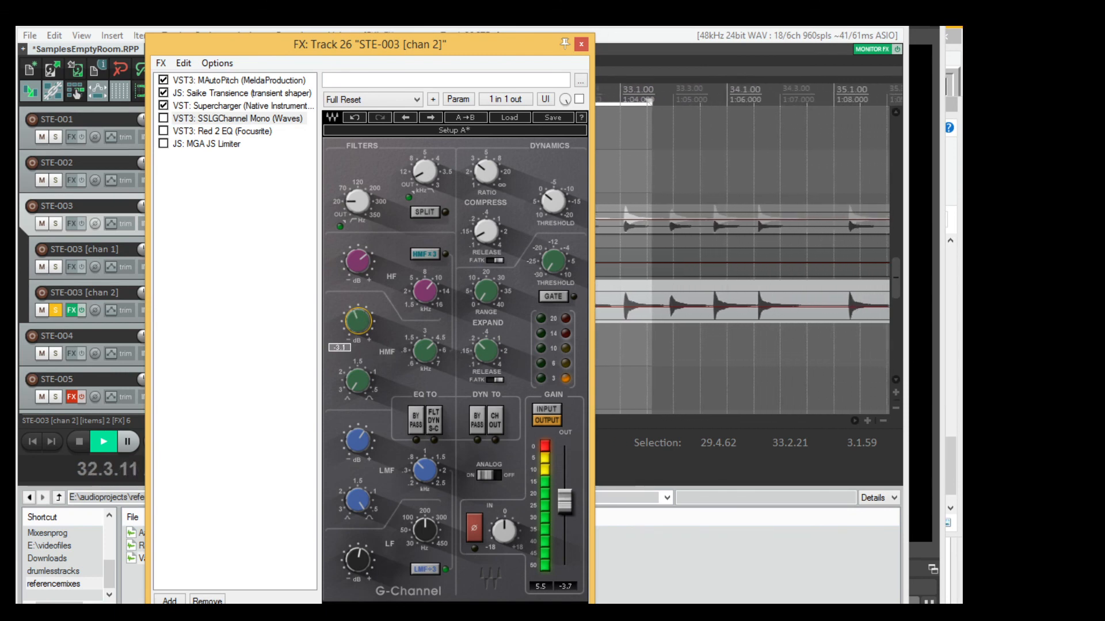
{"action": "left_click", "coordinate": [164, 119]}
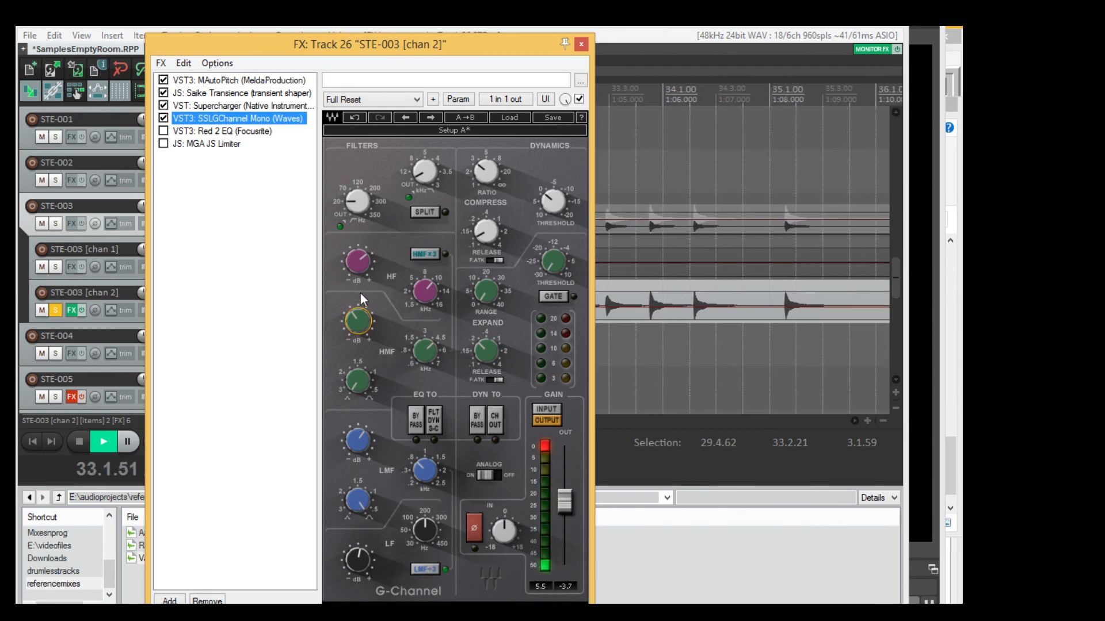
Slightly adjust the HMF gain in SSLGChannel Mono and compare the loop with and without the plug-in, leaving it enabled.
{"action": "left_click", "coordinate": [163, 119]}
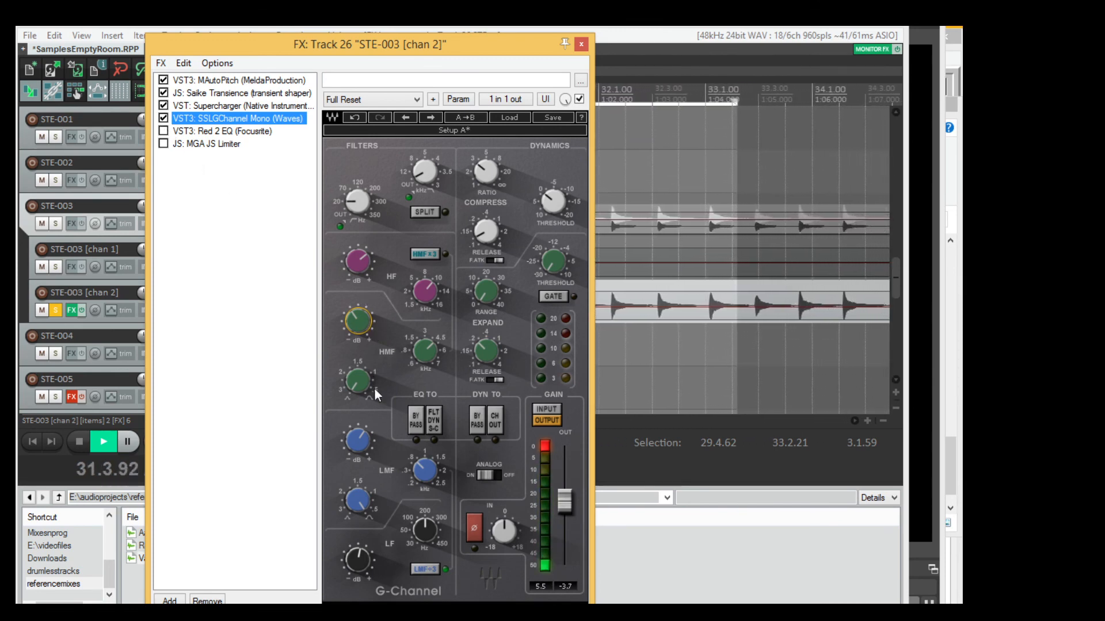
{"action": "left_click_drag", "start_coordinate": [358, 328], "coordinate": [359, 319]}
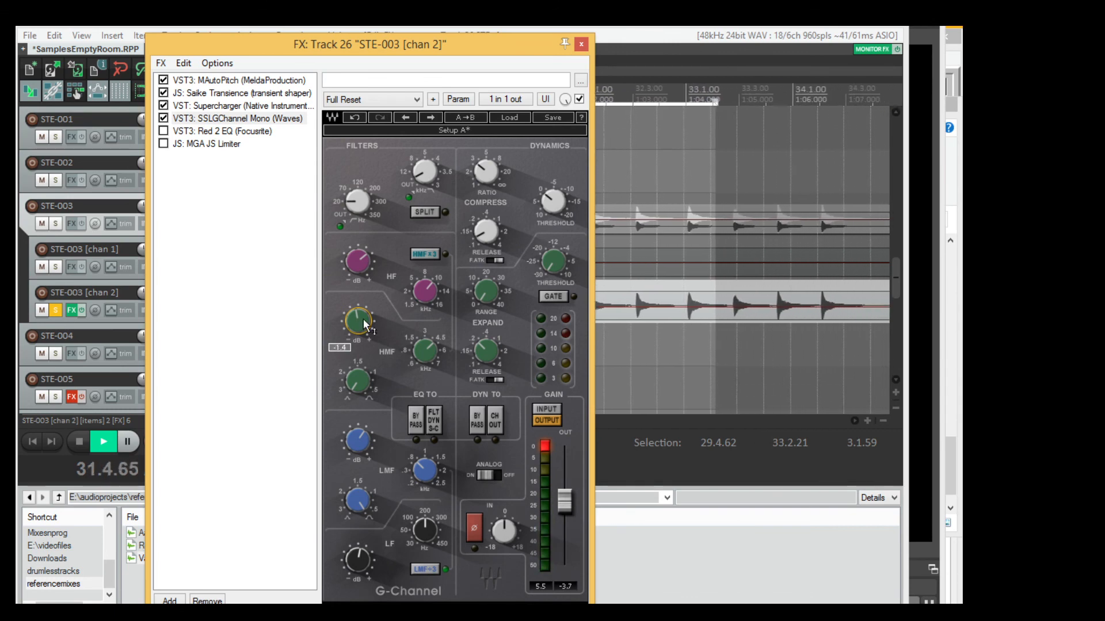
{"action": "left_click", "coordinate": [164, 119]}
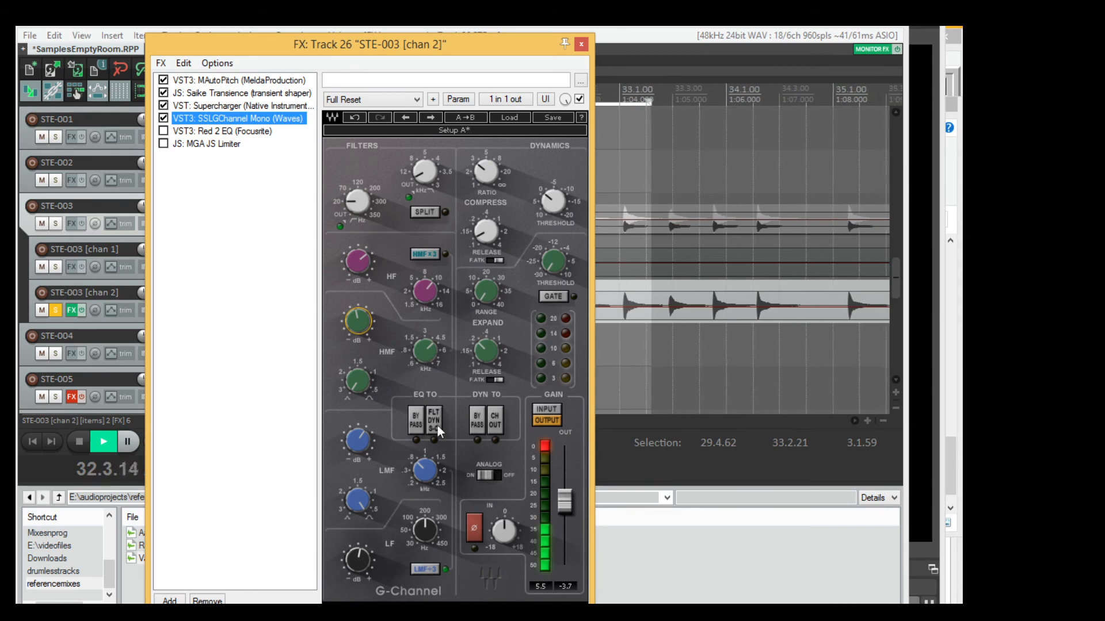
Check the LF gain in SSLGChannel Mono and compare the loop with LMF÷3 off and on, leaving it on.
{"action": "left_click", "coordinate": [357, 561]}
{"action": "left_click_drag", "start_coordinate": [357, 560], "coordinate": [358, 562]}
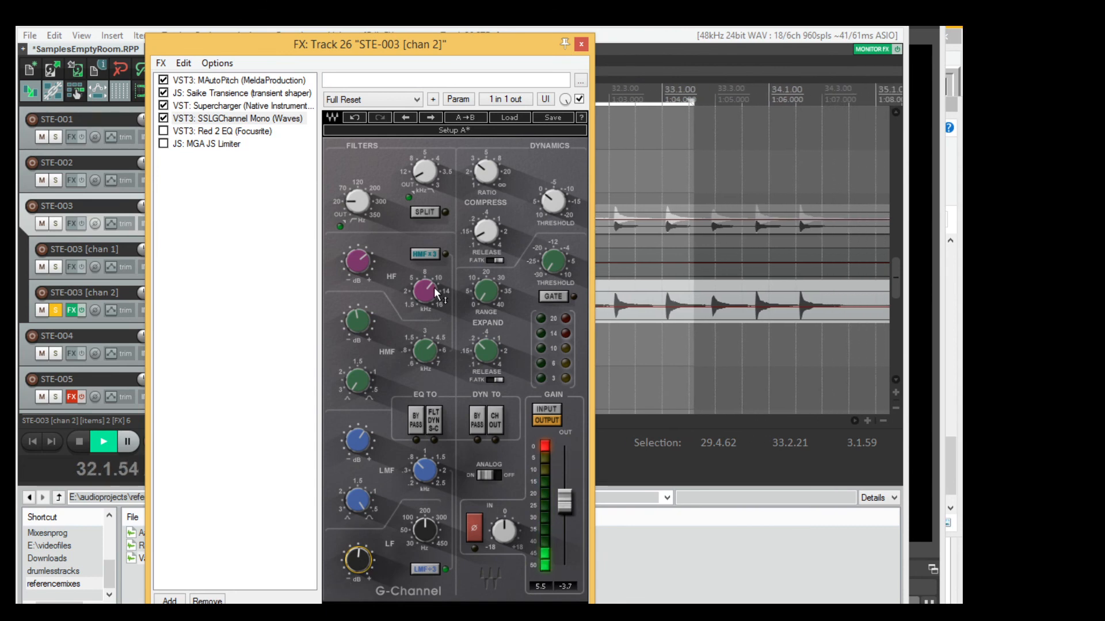
{"action": "mouse_move", "coordinate": [435, 288]}
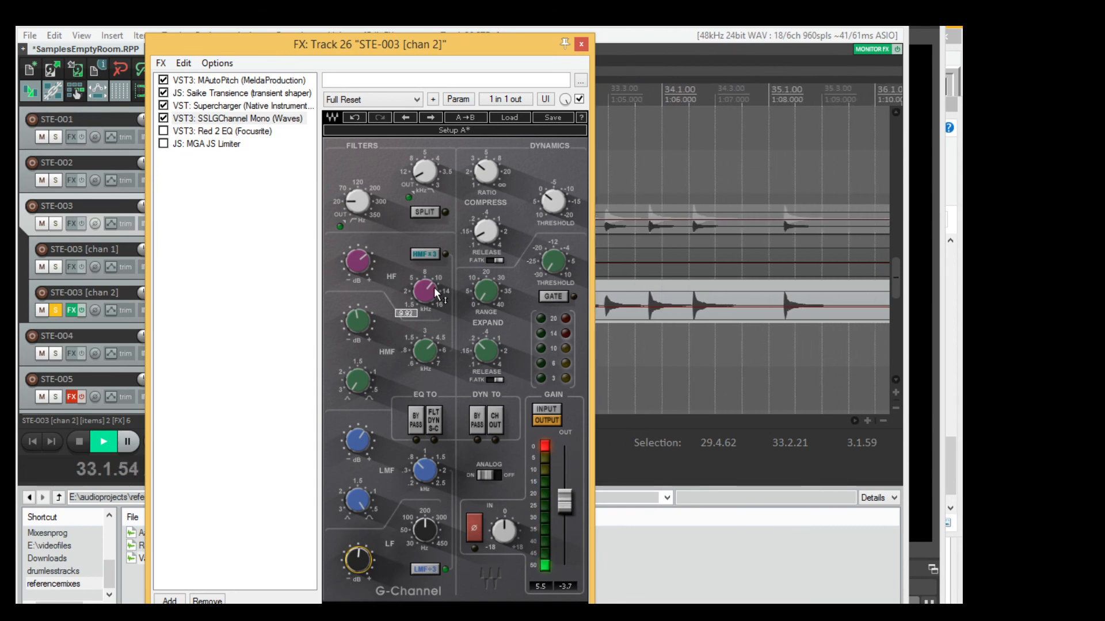
{"action": "left_click", "coordinate": [423, 569]}
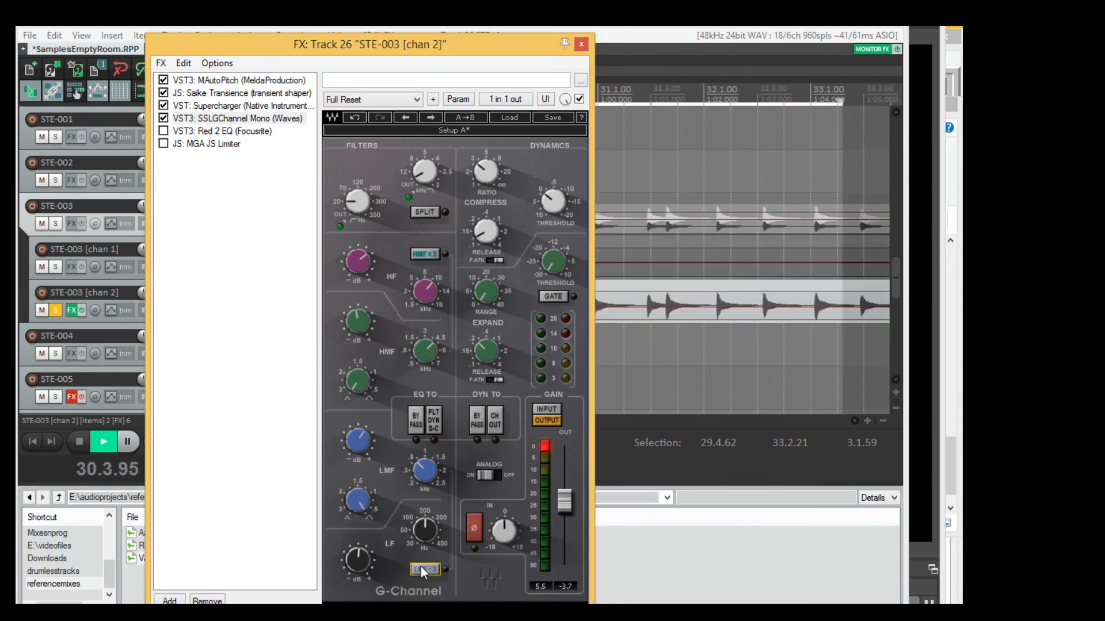
{"action": "left_click", "coordinate": [424, 571]}
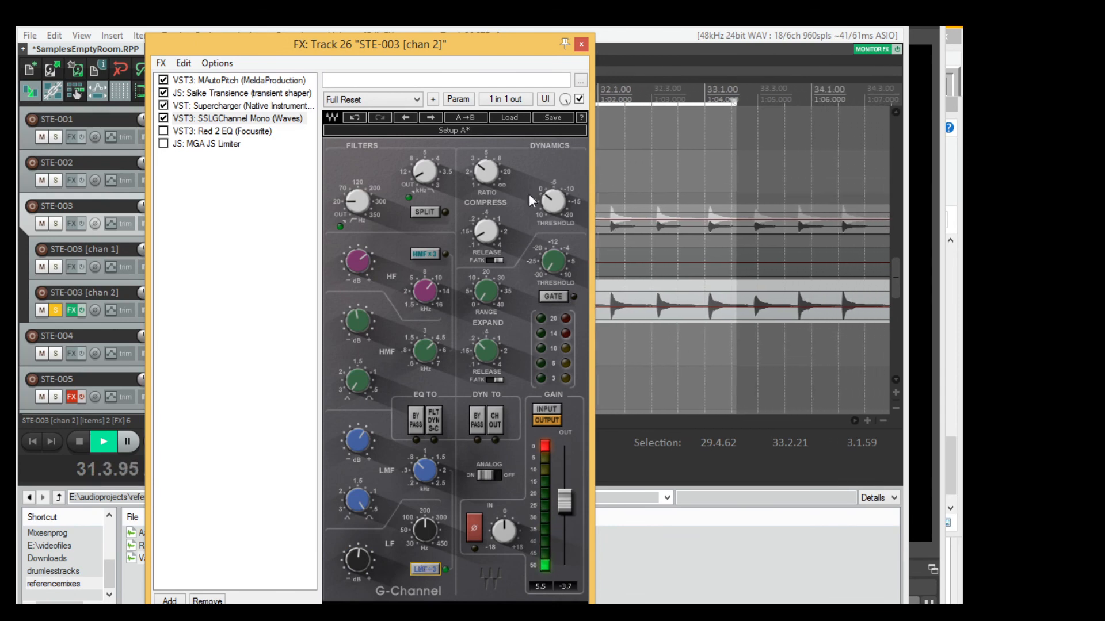
Set the SSLGChannel compressor threshold to -4.4 and compare the loop with the plug-in, leaving it enabled.
{"action": "left_click_drag", "start_coordinate": [553, 201], "coordinate": [553, 197]}
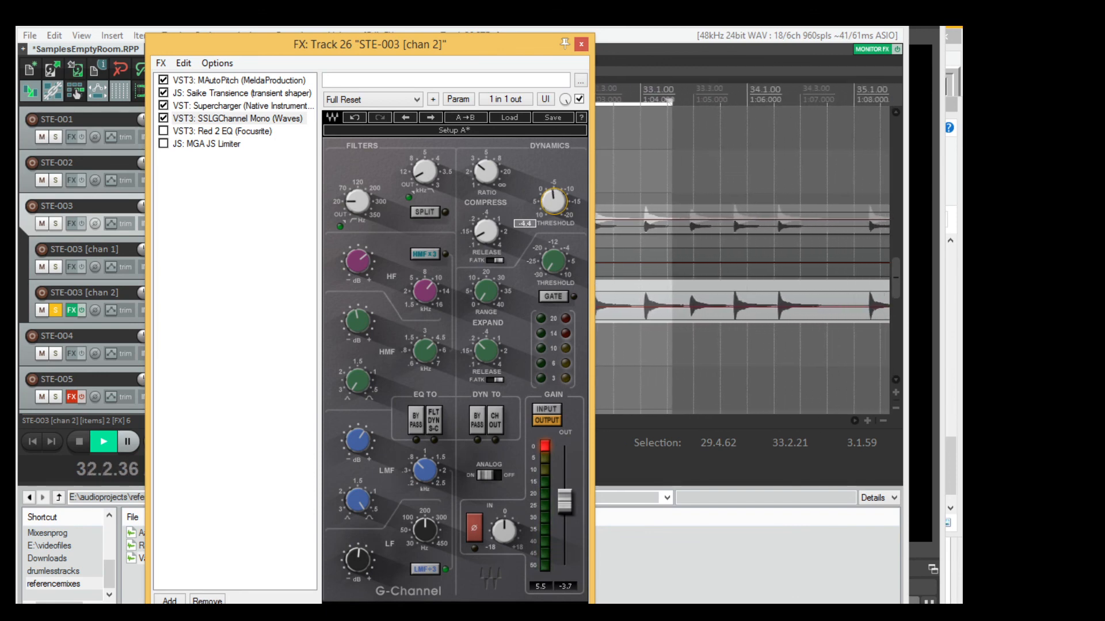
{"action": "left_click", "coordinate": [163, 118]}
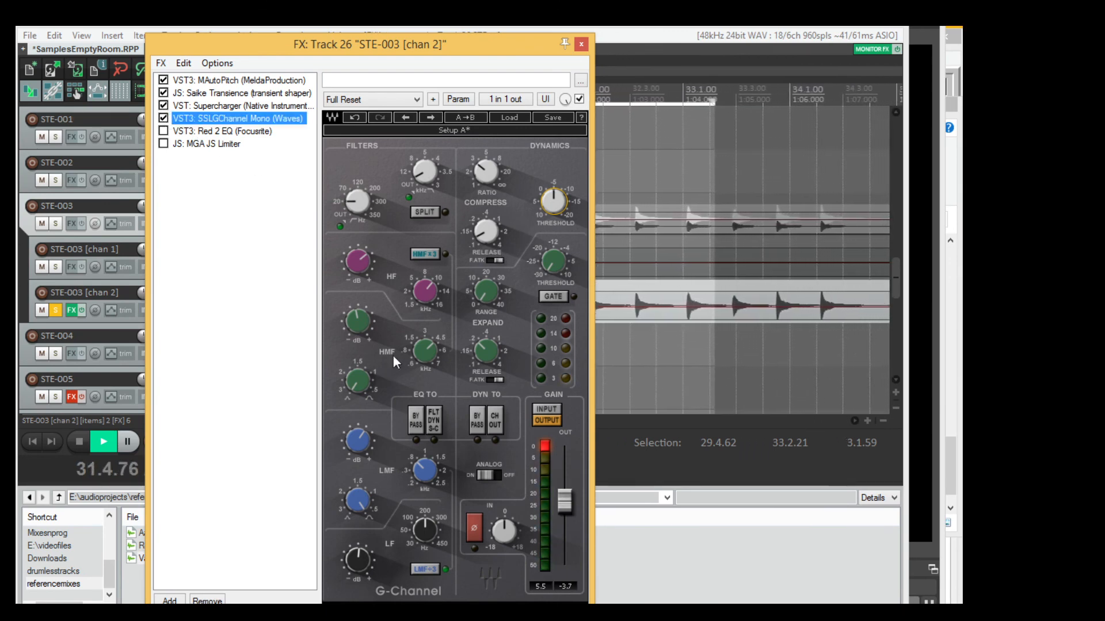
Try a stronger HF boost at a higher frequency in SSLGChannel Mono and bring both HF controls back down.
{"action": "left_click", "coordinate": [357, 261]}
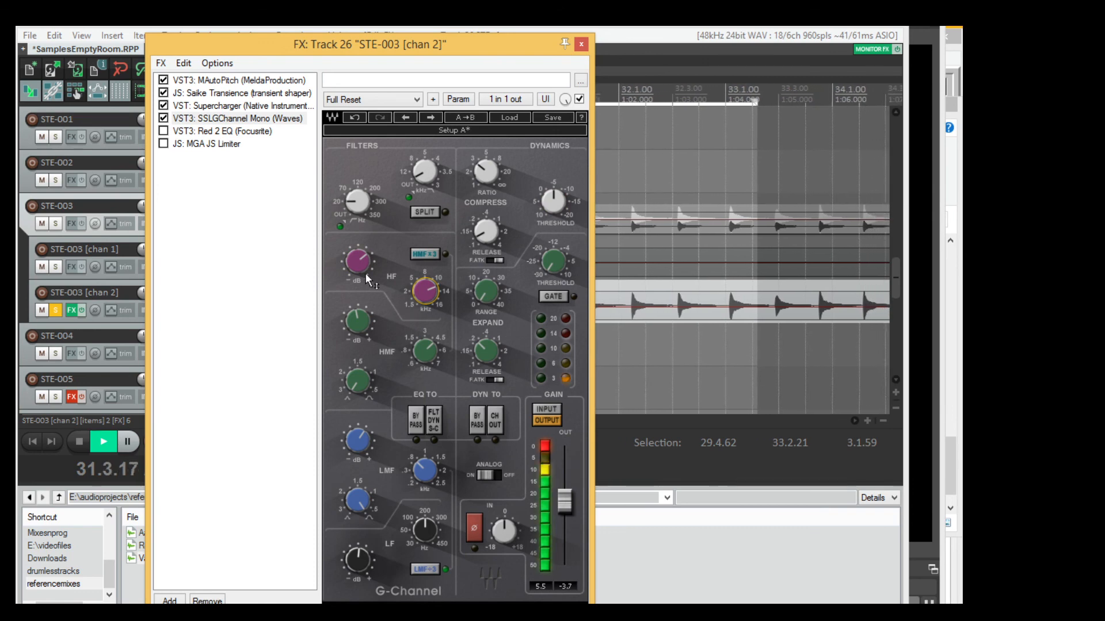
{"action": "left_click_drag", "start_coordinate": [369, 281], "coordinate": [369, 265]}
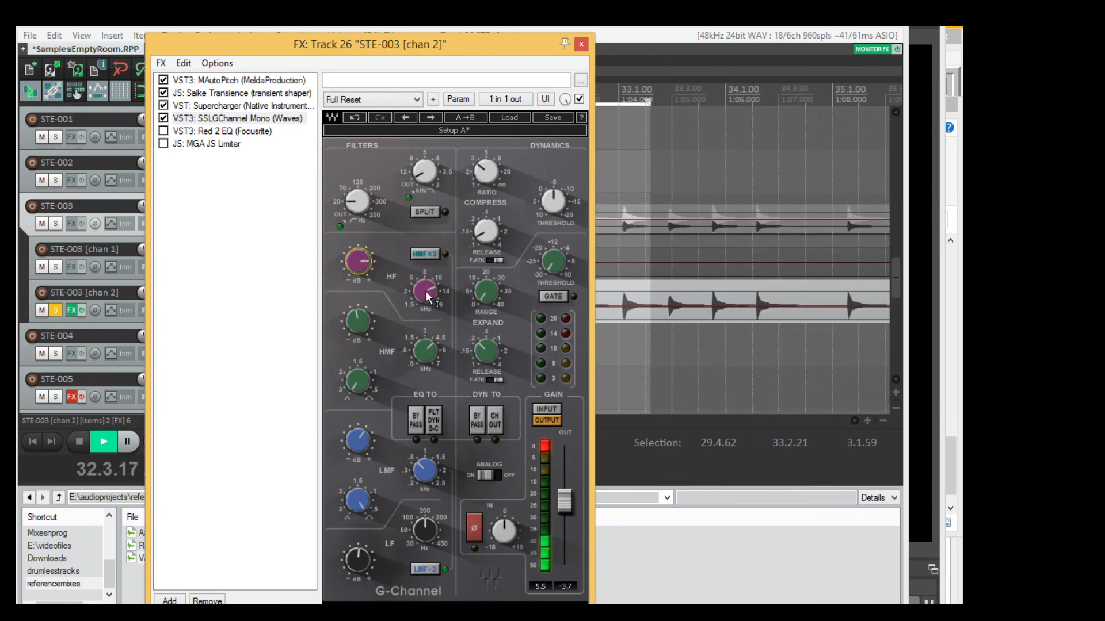
{"action": "left_click_drag", "start_coordinate": [425, 291], "coordinate": [425, 291]}
{"action": "left_click_drag", "start_coordinate": [359, 264], "coordinate": [359, 269]}
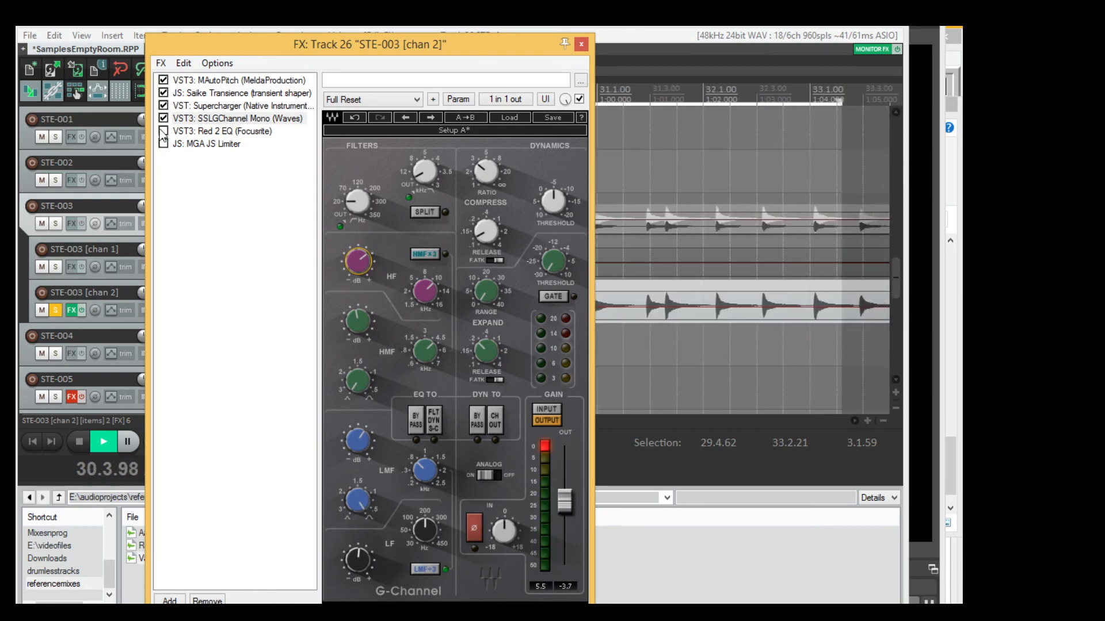
Enable the Red 2 EQ, comparing the loop with and without it, and enable the MGA JS Limiter.
{"action": "left_click", "coordinate": [218, 131]}
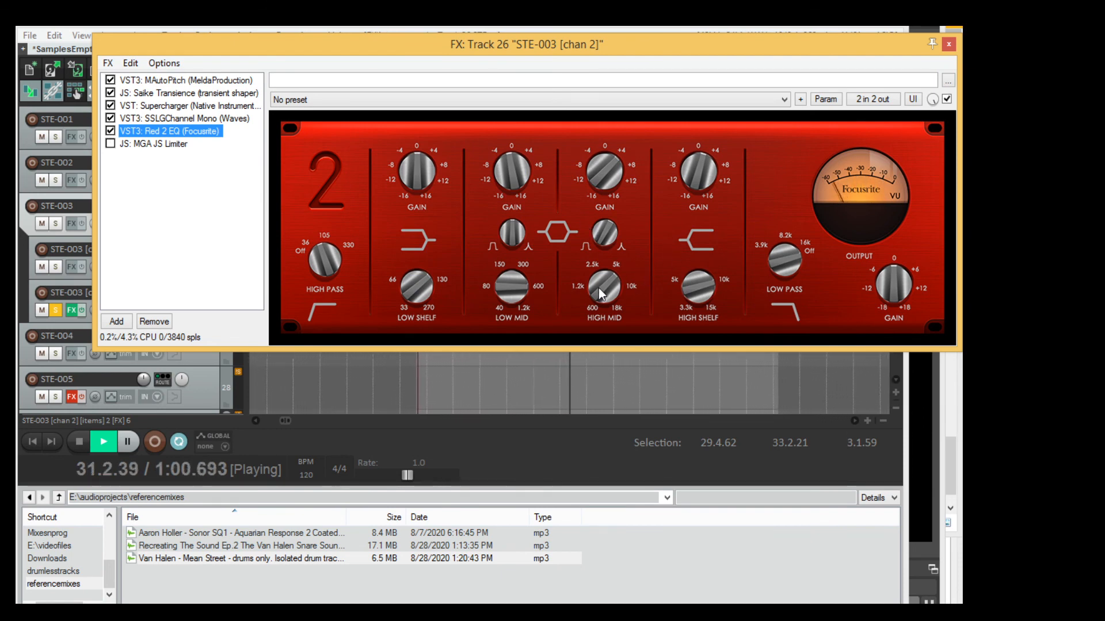
{"action": "left_click_drag", "start_coordinate": [599, 287], "coordinate": [597, 287]}
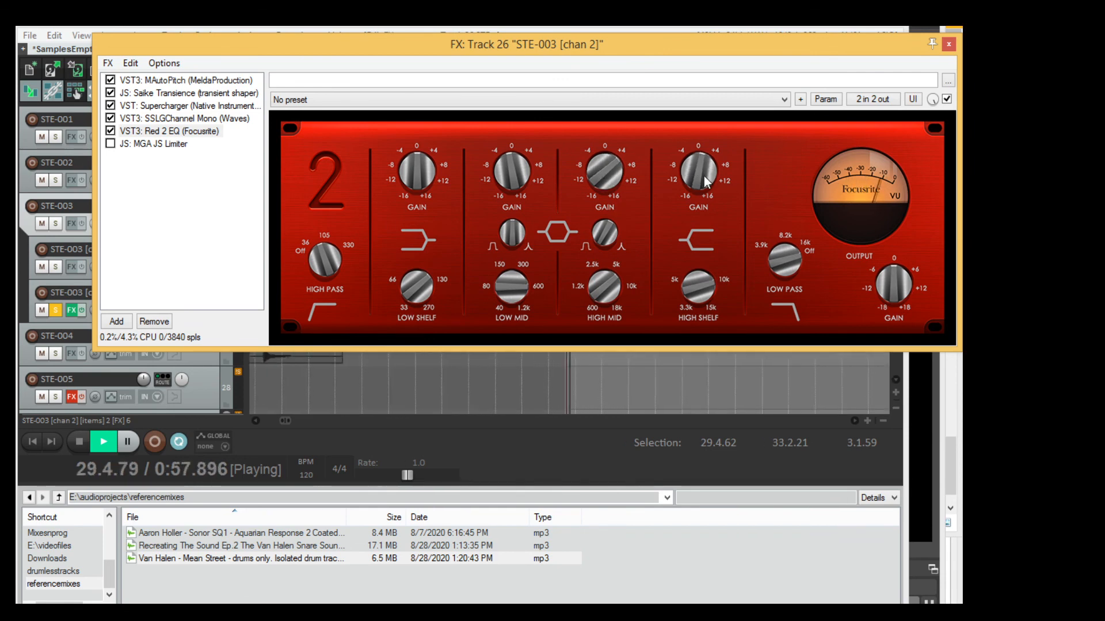
{"action": "left_click", "coordinate": [110, 131]}
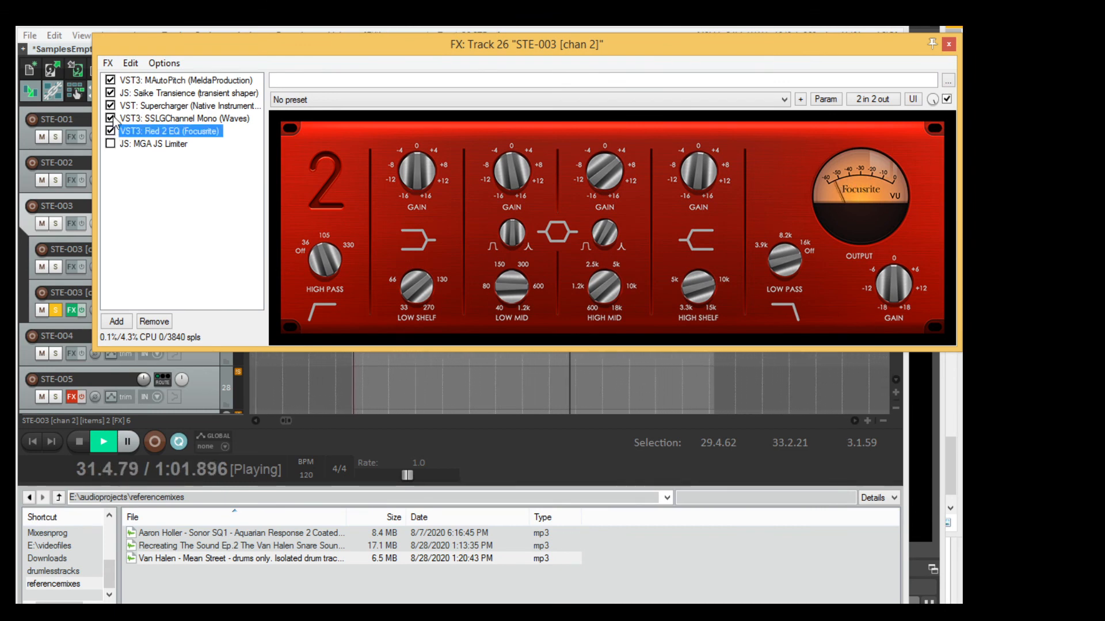
{"action": "left_click", "coordinate": [143, 145]}
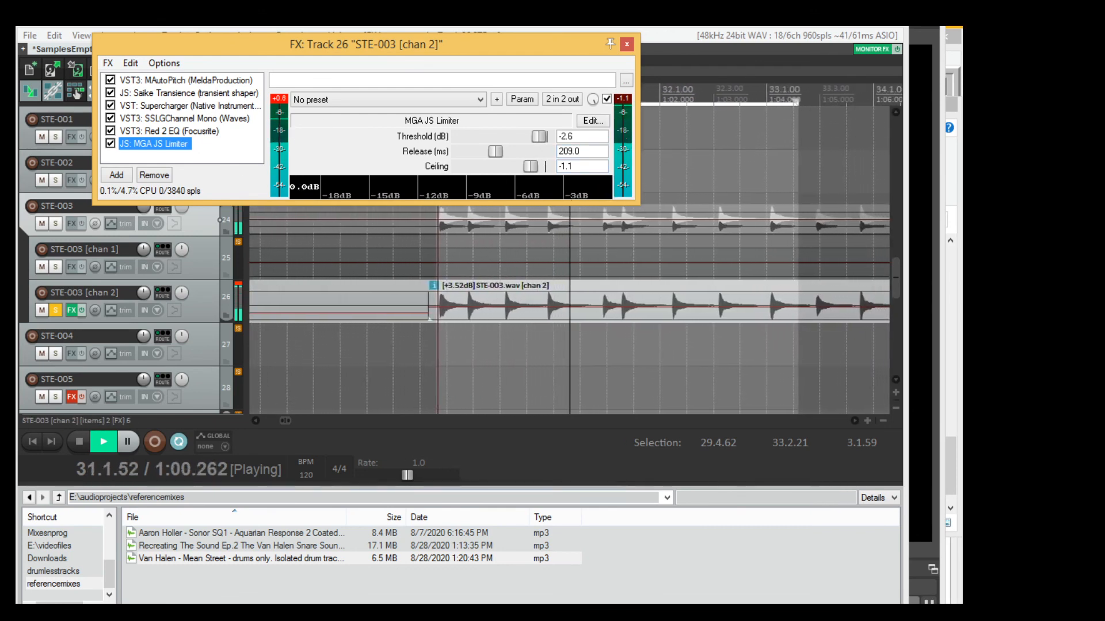
In the mixer, compare STE-003 [chan 2] with its whole effects chain bypassed and enabled, reset its peak meter, and stop playback.
{"action": "left_click", "coordinate": [46, 609]}
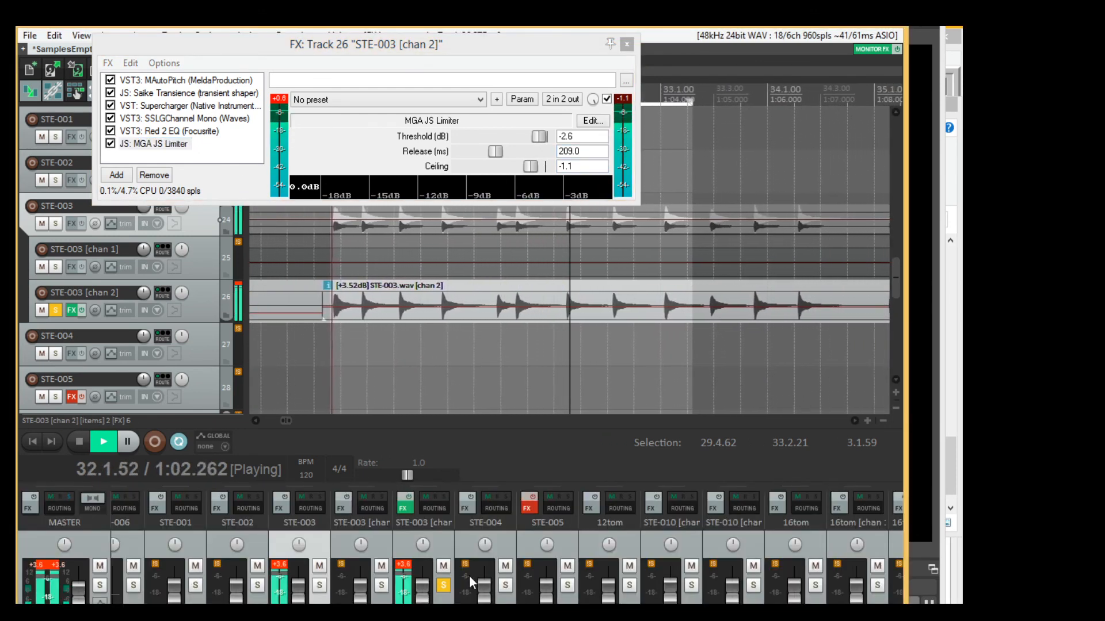
{"action": "left_click", "coordinate": [409, 499]}
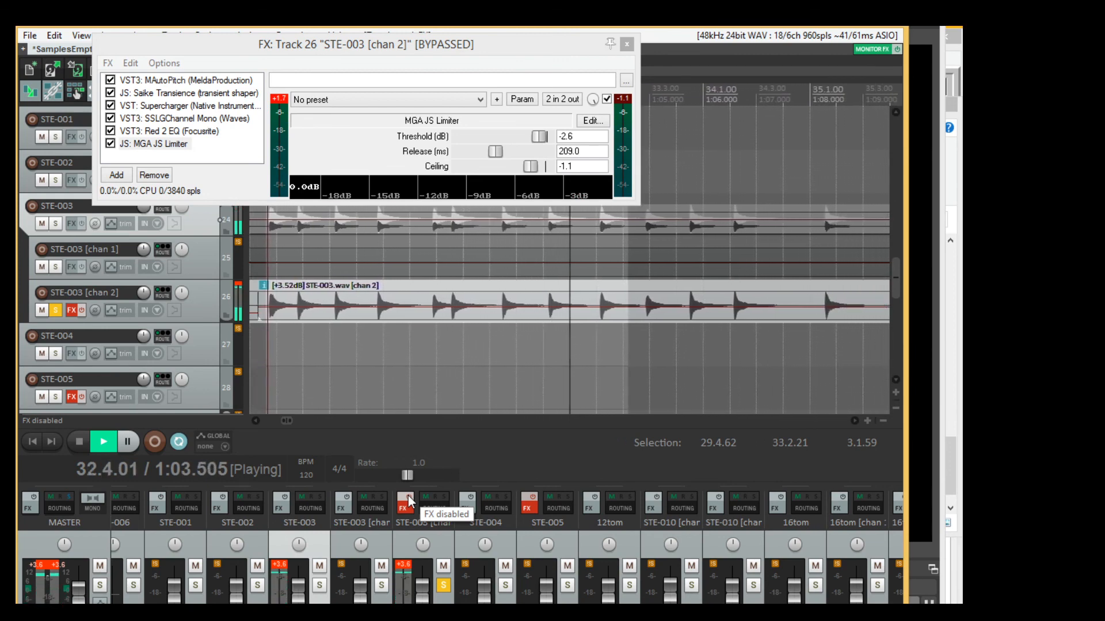
{"action": "left_click", "coordinate": [409, 499]}
{"action": "left_click", "coordinate": [408, 566]}
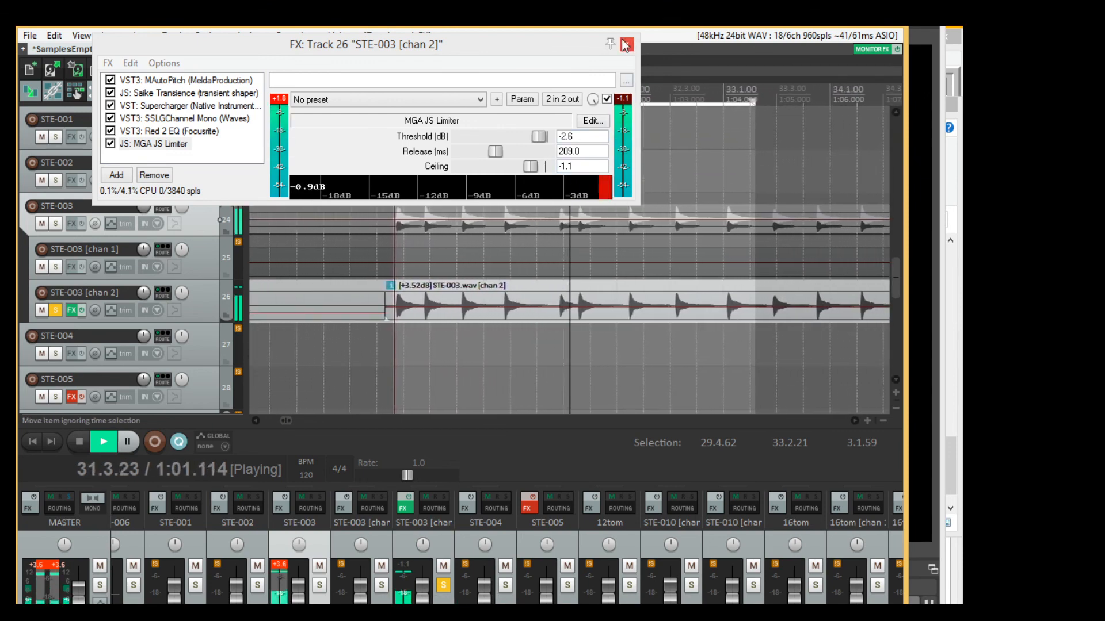
{"action": "key", "text": "space"}
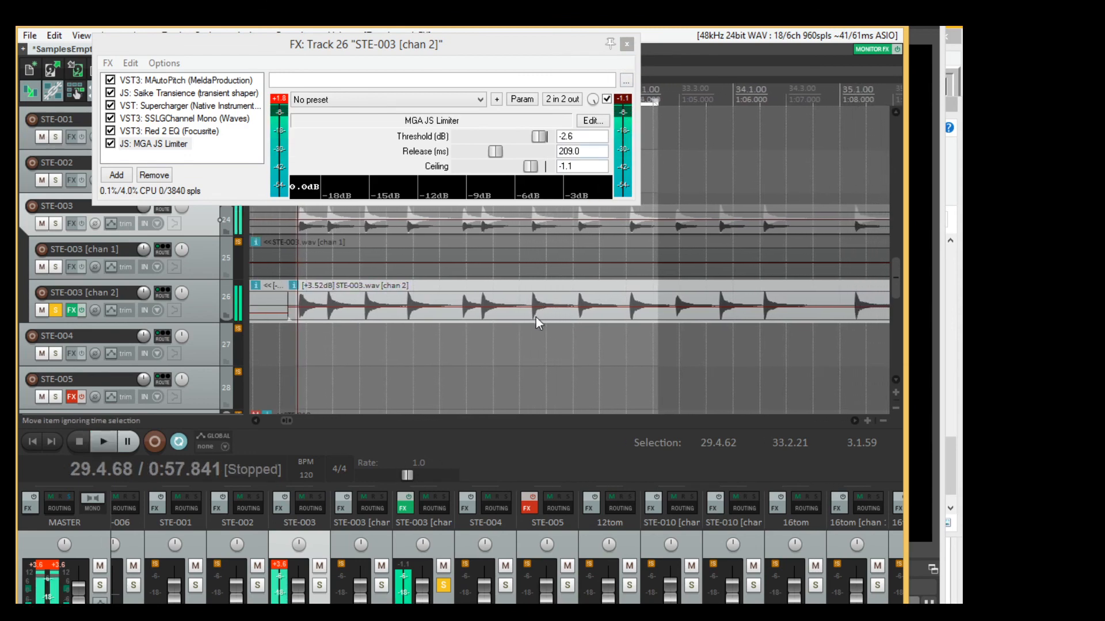